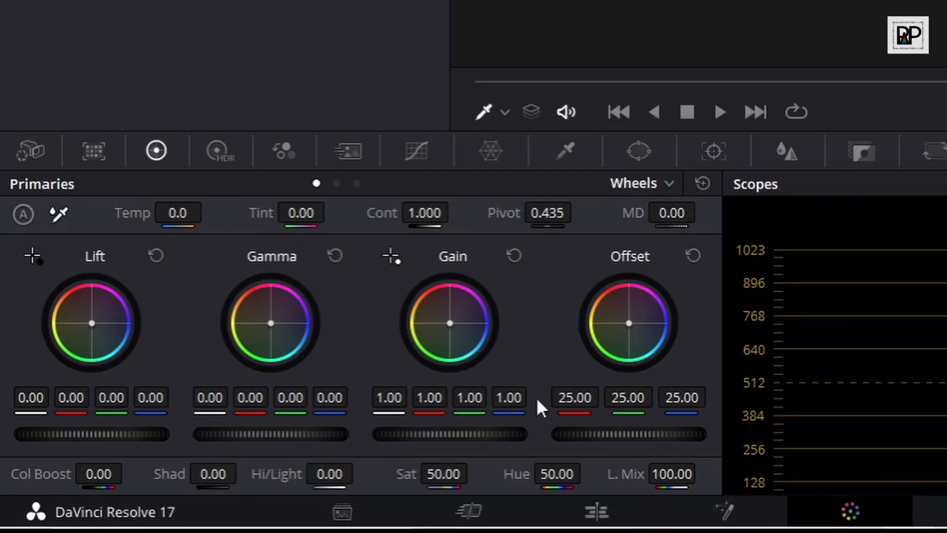
Switch the Primaries palette to Bars mode.
{"action": "left_click", "coordinate": [662, 185]}
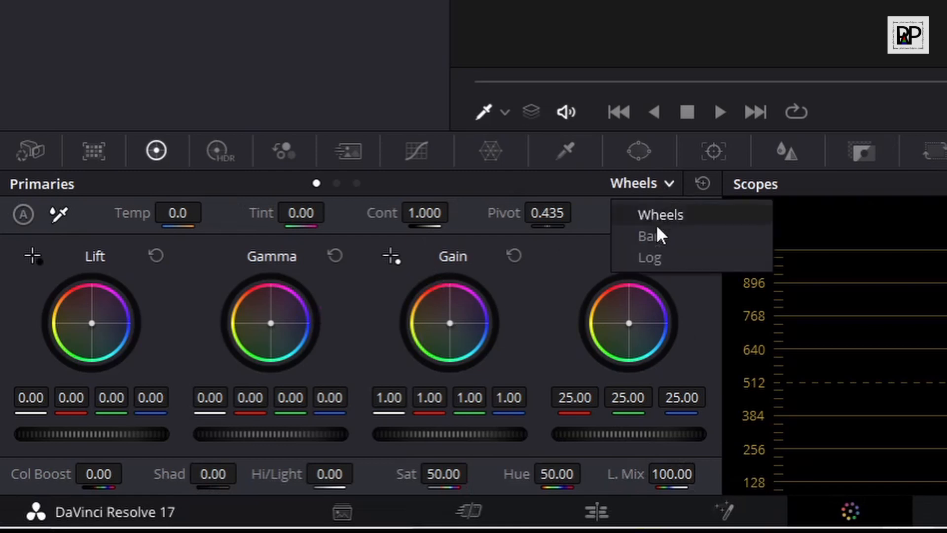
{"action": "left_click", "coordinate": [656, 239]}
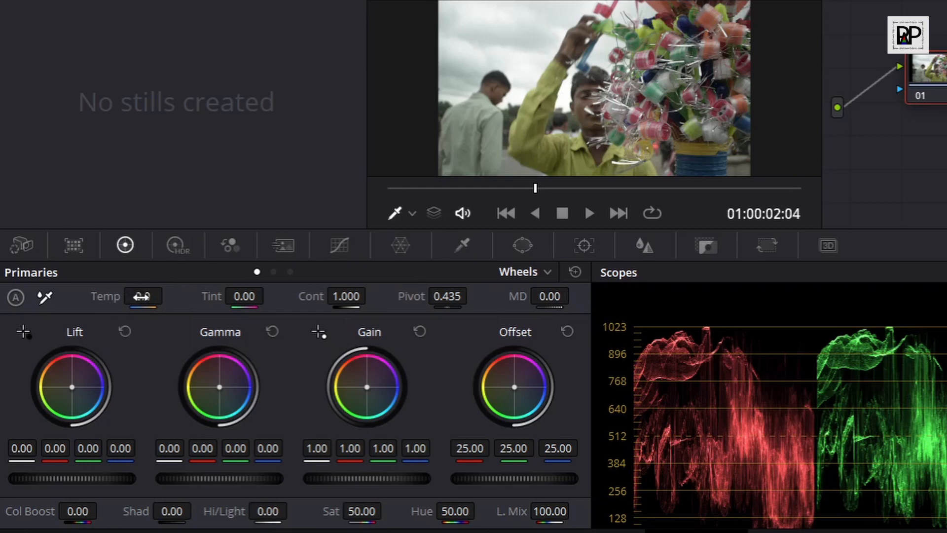
Set the clip's color temperature to 10.0, and try a negative tint before resetting the tint to 0.00.
{"action": "left_click_drag", "start_coordinate": [142, 295], "coordinate": [168, 295]}
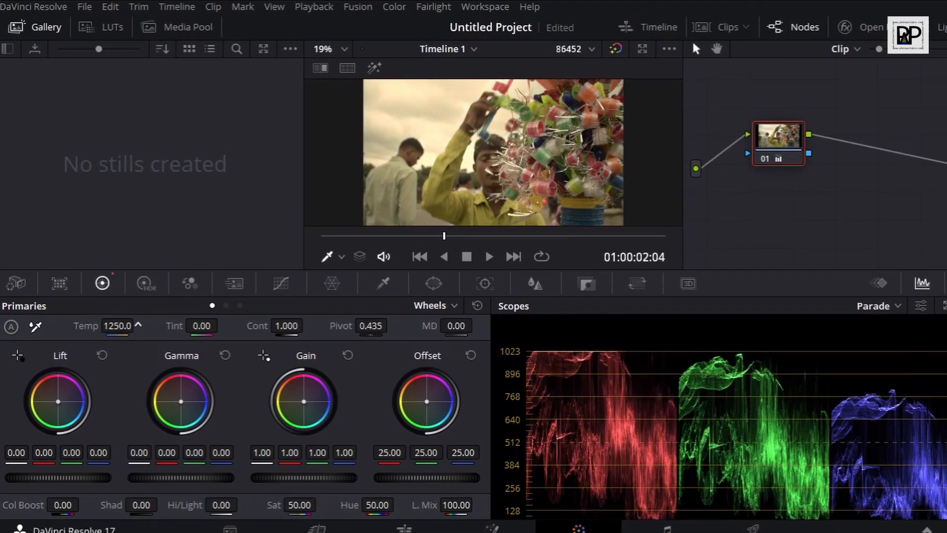
{"action": "mouse_move", "coordinate": [138, 324]}
{"action": "left_mouse_down"}
{"action": "mouse_move", "coordinate": [123, 325]}
{"action": "mouse_move", "coordinate": [130, 324]}
{"action": "left_mouse_up"}
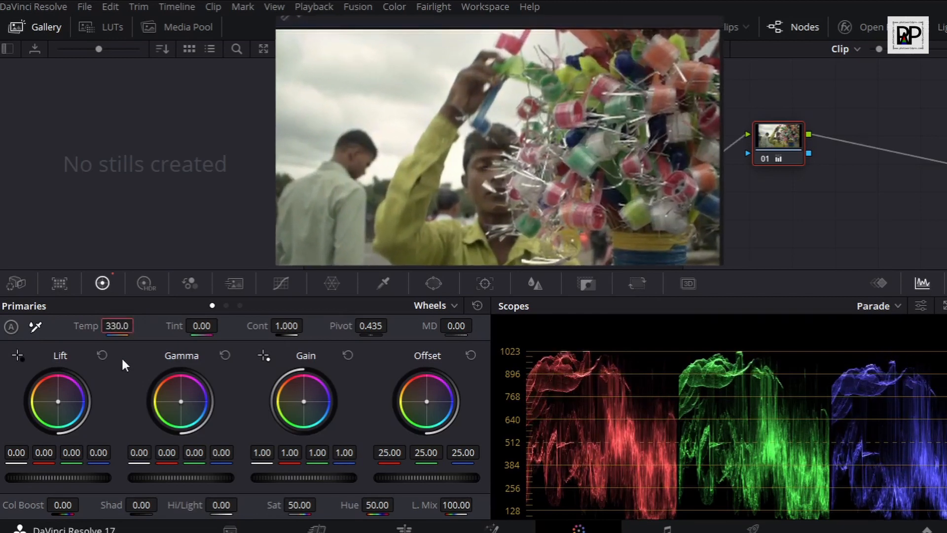
{"action": "mouse_move", "coordinate": [130, 326]}
{"action": "left_mouse_down"}
{"action": "mouse_move", "coordinate": [121, 325]}
{"action": "mouse_move", "coordinate": [150, 325]}
{"action": "mouse_move", "coordinate": [117, 326]}
{"action": "mouse_move", "coordinate": [138, 324]}
{"action": "left_mouse_up"}
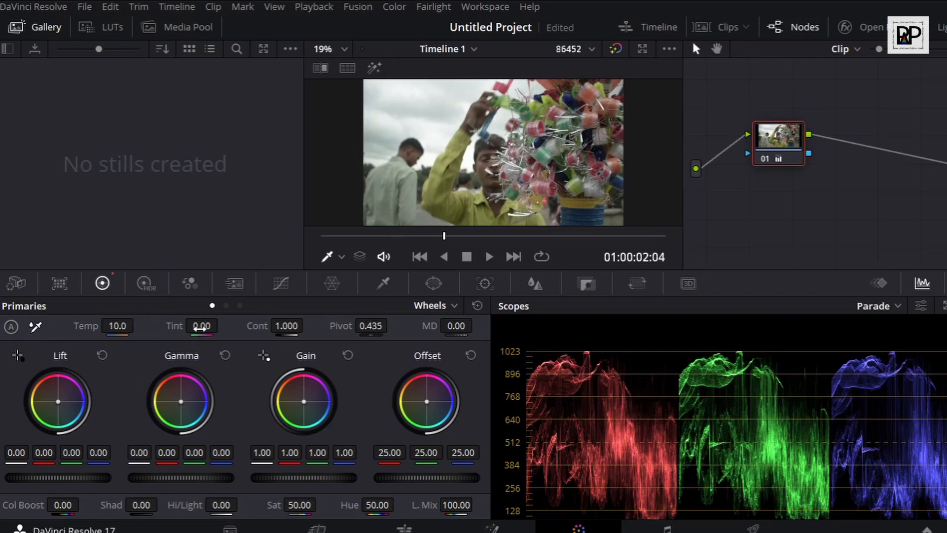
{"action": "left_click_drag", "start_coordinate": [201, 327], "coordinate": [149, 327]}
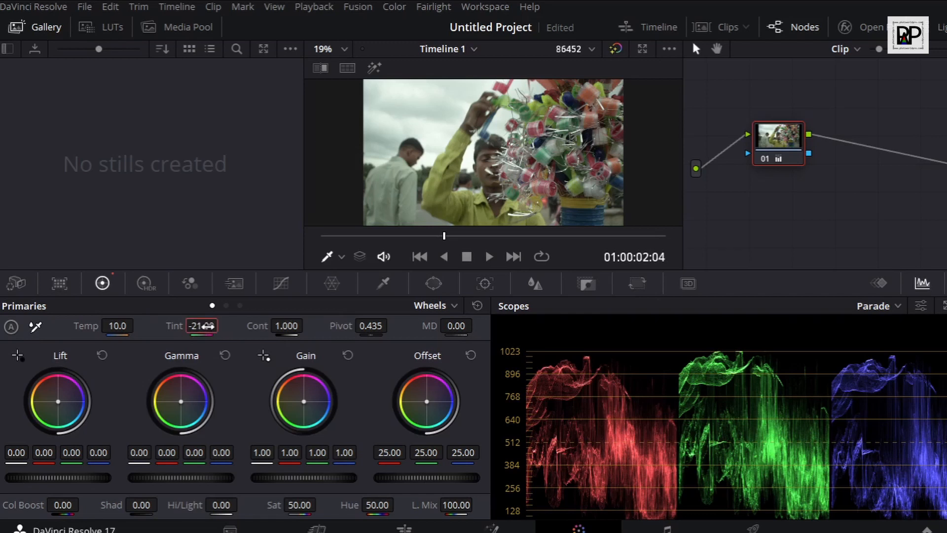
{"action": "double_click", "coordinate": [207, 326]}
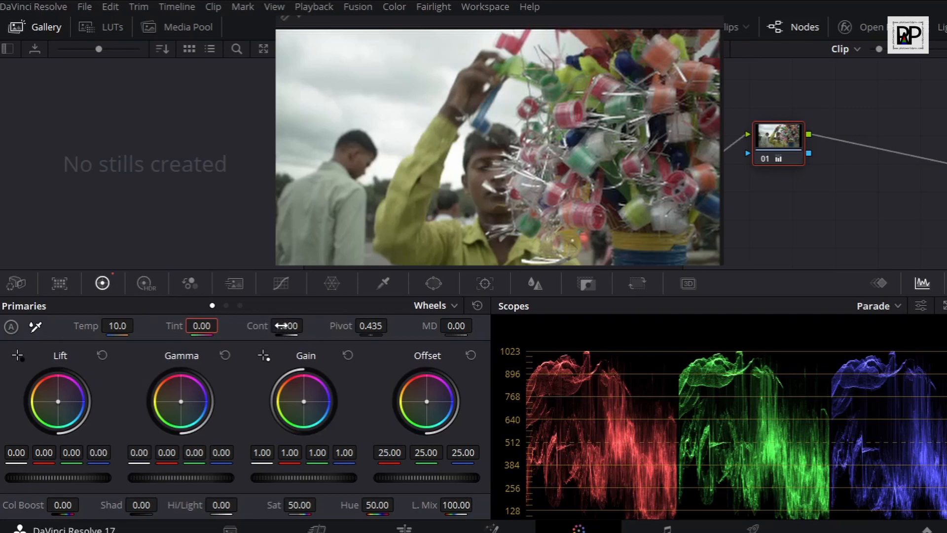
Try several stronger contrast levels on the clip and settle on a contrast of 1.126.
{"action": "left_click_drag", "start_coordinate": [281, 325], "coordinate": [308, 326]}
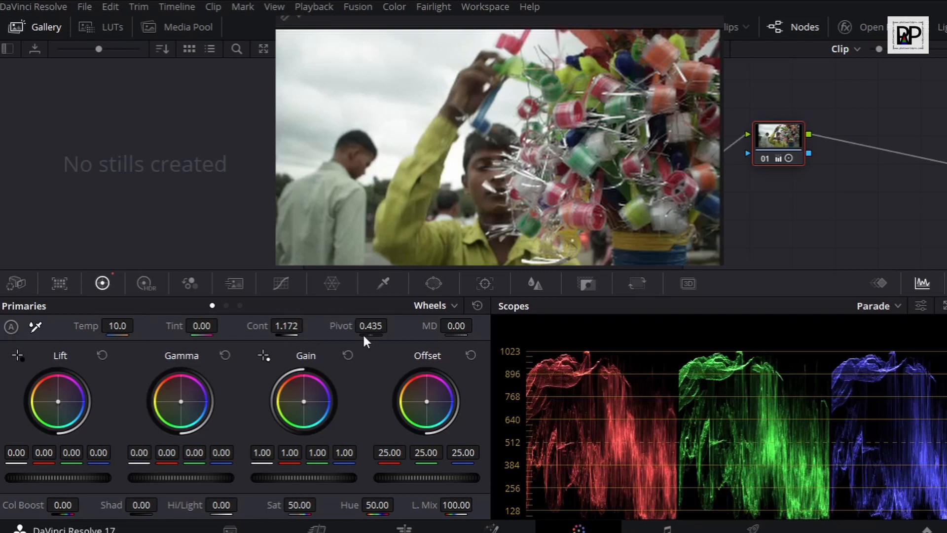
{"action": "left_click_drag", "start_coordinate": [371, 326], "coordinate": [371, 326]}
{"action": "left_click_drag", "start_coordinate": [267, 328], "coordinate": [271, 328]}
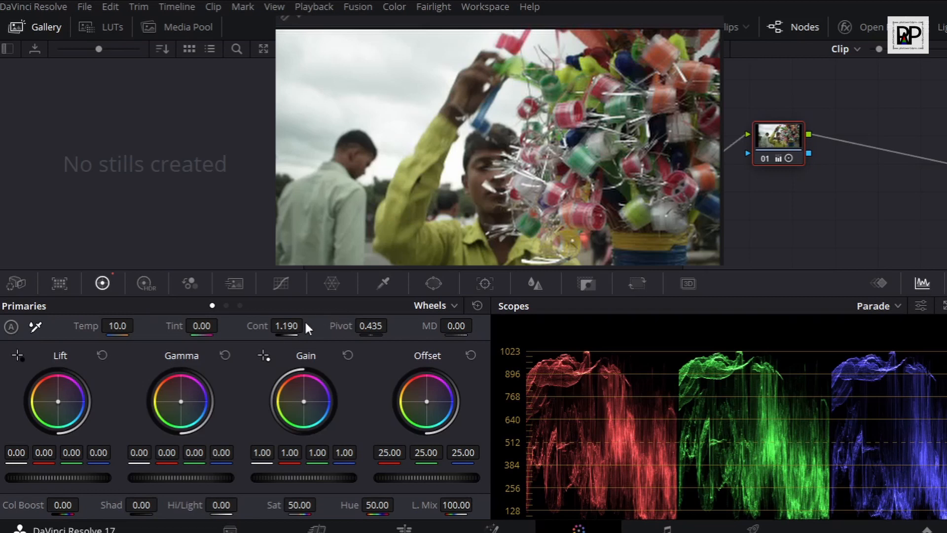
{"action": "left_click_drag", "start_coordinate": [284, 331], "coordinate": [308, 324]}
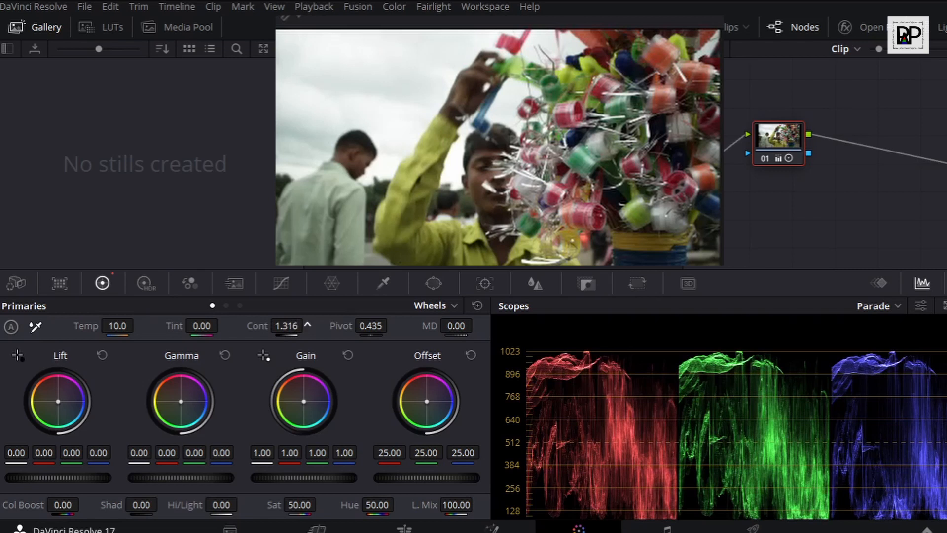
{"action": "left_click_drag", "start_coordinate": [308, 324], "coordinate": [307, 324]}
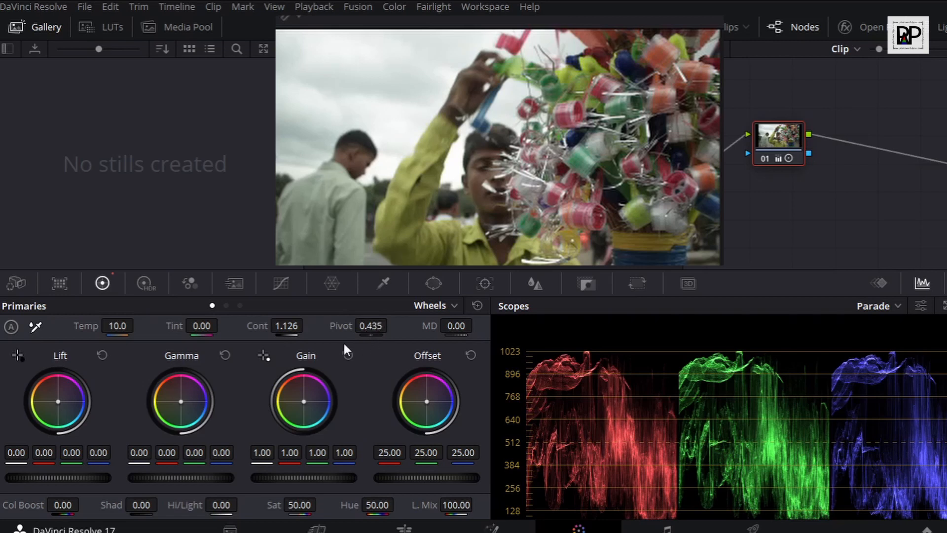
Set the contrast pivot to 0.545, and try a higher midtone detail before resetting it to 0.00.
{"action": "left_click_drag", "start_coordinate": [348, 335], "coordinate": [348, 335]}
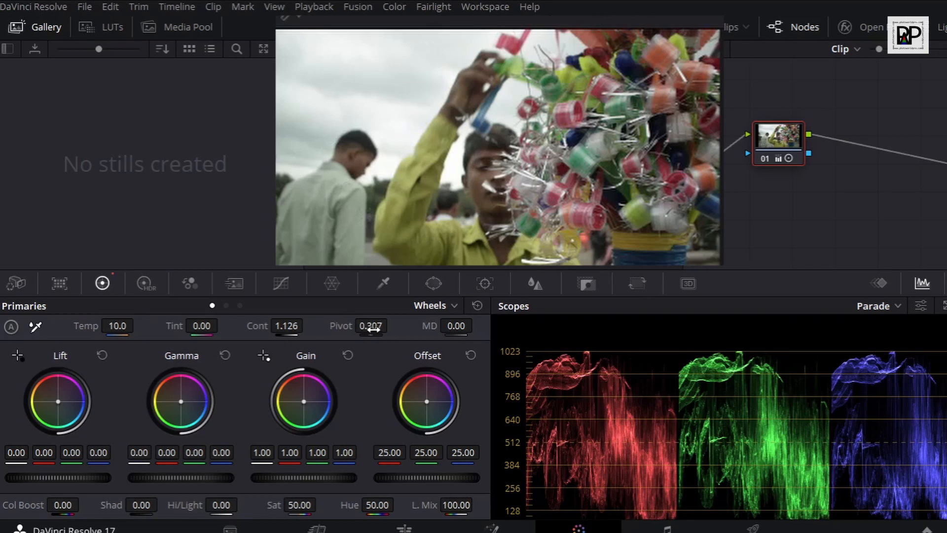
{"action": "left_click_drag", "start_coordinate": [372, 329], "coordinate": [372, 328]}
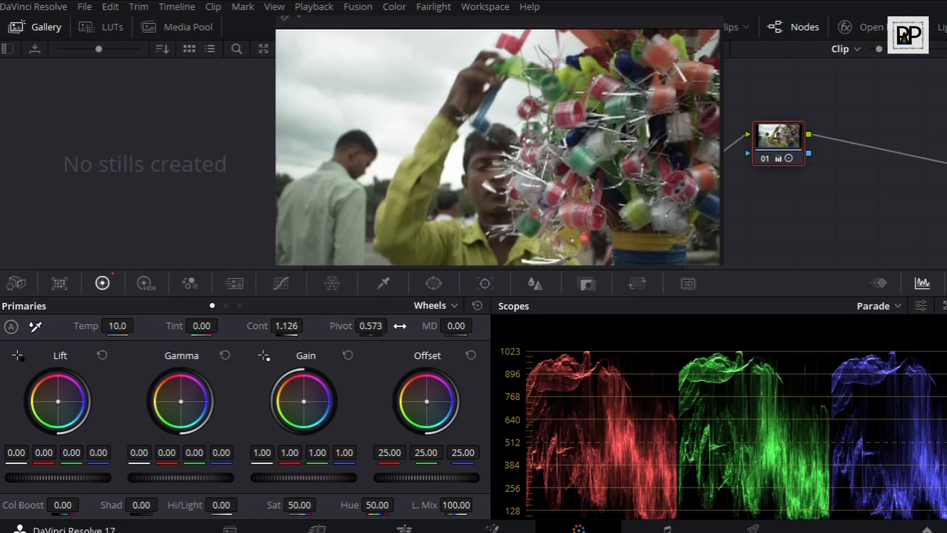
{"action": "mouse_move", "coordinate": [455, 330]}
{"action": "left_mouse_down"}
{"action": "mouse_move", "coordinate": [447, 330]}
{"action": "mouse_move", "coordinate": [483, 330]}
{"action": "mouse_move", "coordinate": [464, 325]}
{"action": "left_mouse_up"}
{"action": "left_click_drag", "start_coordinate": [372, 328], "coordinate": [358, 327]}
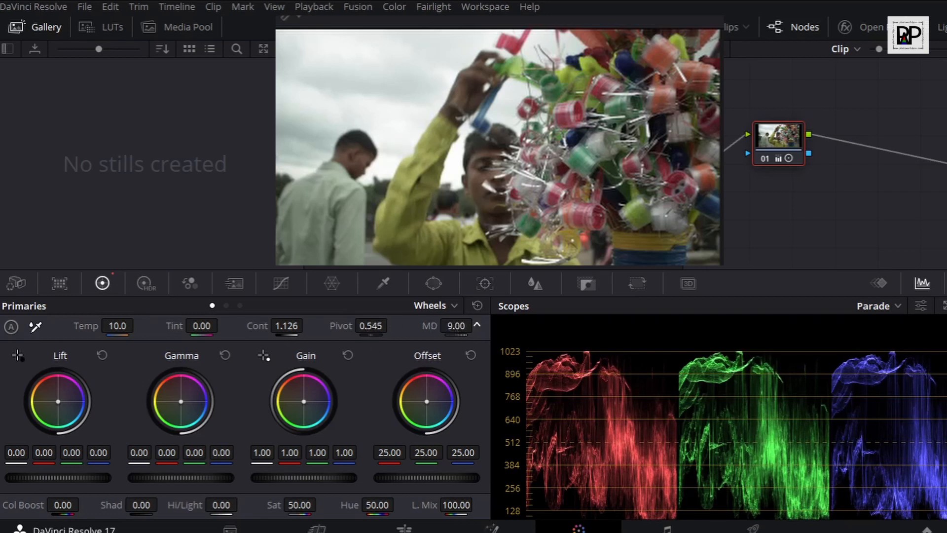
{"action": "left_click_drag", "start_coordinate": [450, 331], "coordinate": [454, 332]}
{"action": "type", "text": "0"}
Try a strong color boost on the clip, then reduce it to 30.00.
{"action": "left_click_drag", "start_coordinate": [59, 504], "coordinate": [81, 504]}
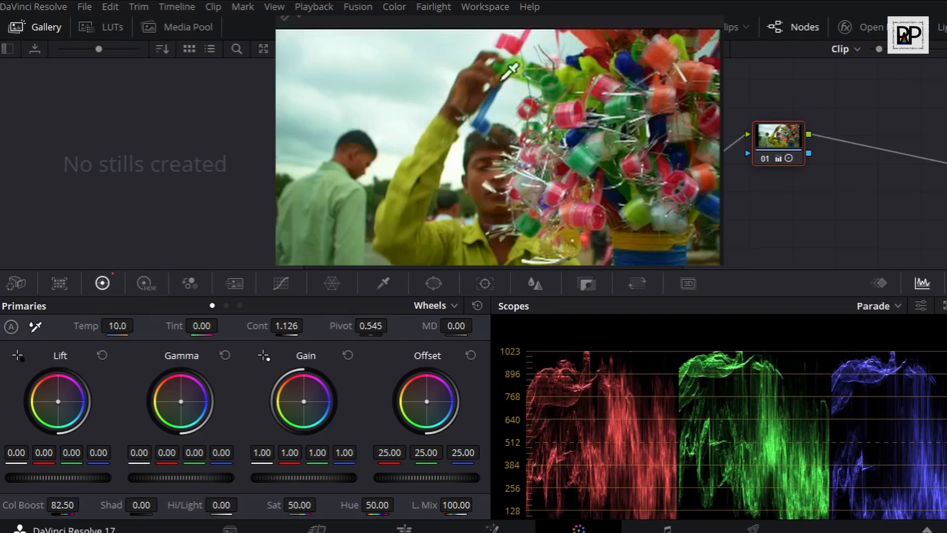
{"action": "mouse_move", "coordinate": [64, 507]}
{"action": "left_mouse_down"}
{"action": "mouse_move", "coordinate": [84, 504]}
{"action": "mouse_move", "coordinate": [42, 504]}
{"action": "mouse_move", "coordinate": [107, 504]}
{"action": "mouse_move", "coordinate": [64, 508]}
{"action": "left_mouse_up"}
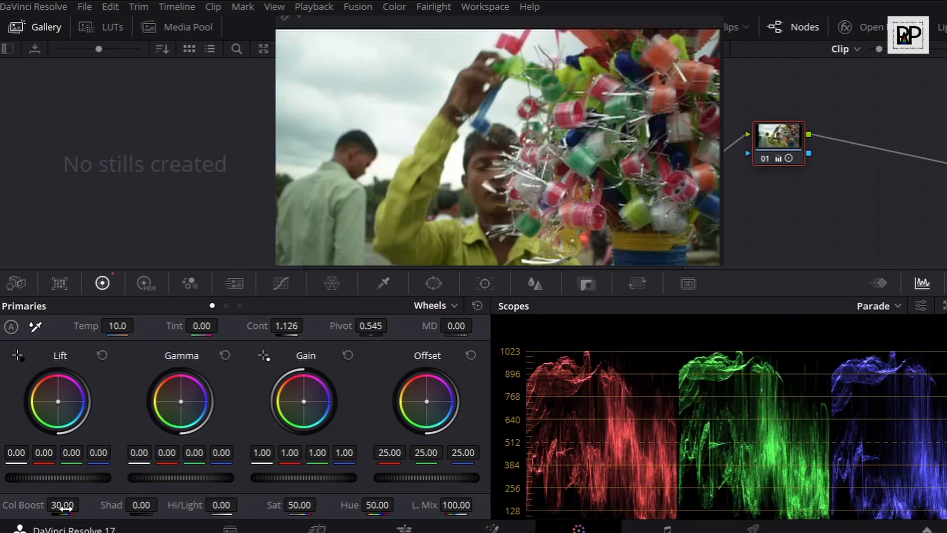
{"action": "key", "text": "alt+f"}
Try darker and brighter shadows on the clip, ending with a shadows value of 78.00.
{"action": "left_click_drag", "start_coordinate": [141, 505], "coordinate": [233, 401]}
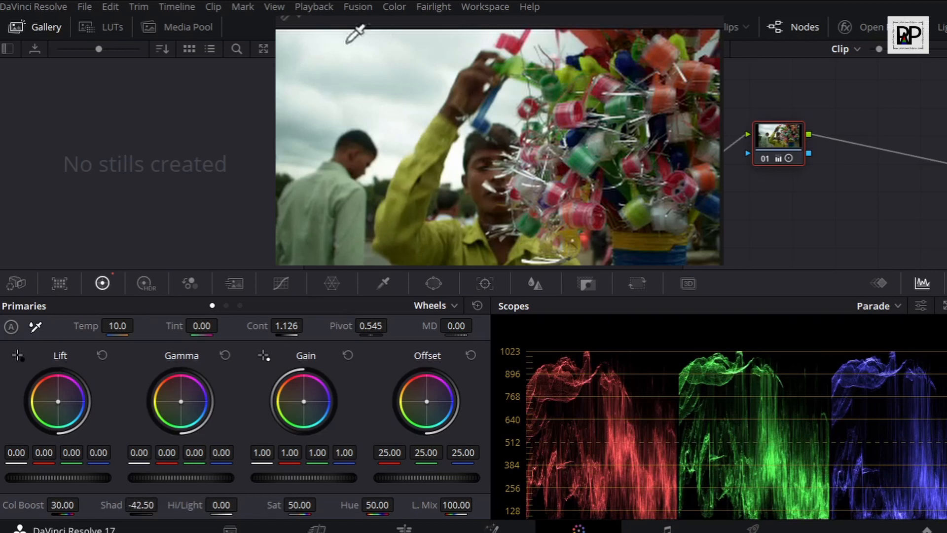
{"action": "left_click_drag", "start_coordinate": [141, 504], "coordinate": [161, 503]}
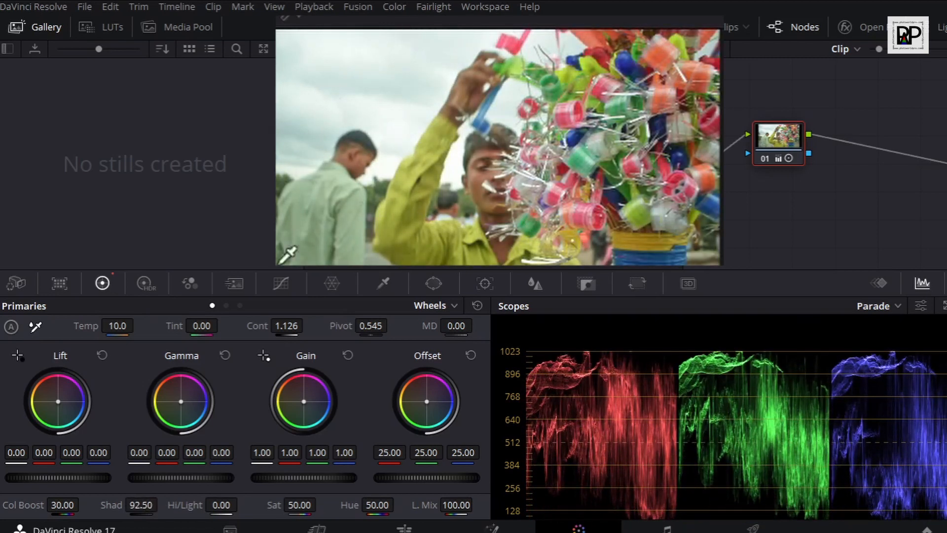
{"action": "left_click_drag", "start_coordinate": [148, 502], "coordinate": [159, 504]}
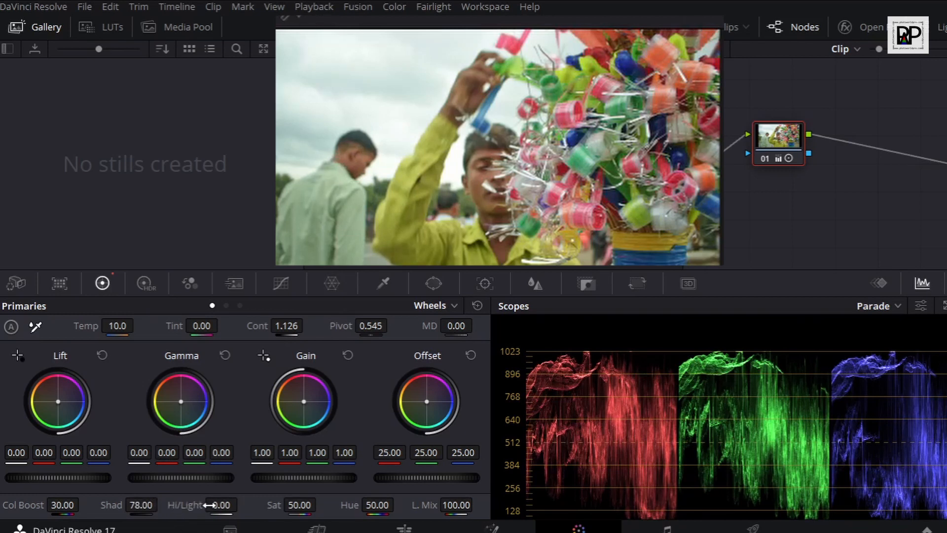
Set the highlights to 6.00 and the saturation to 59.20.
{"action": "left_click_drag", "start_coordinate": [212, 504], "coordinate": [276, 504]}
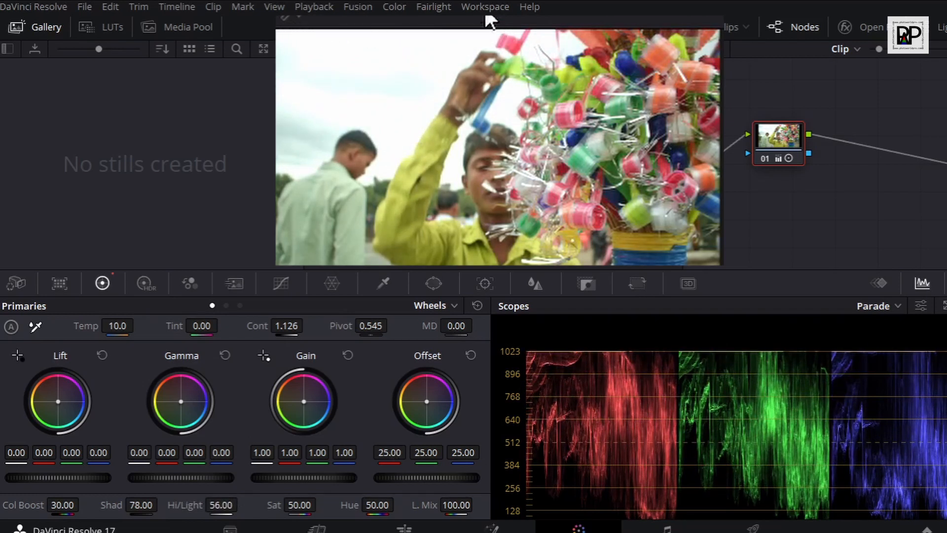
{"action": "mouse_move", "coordinate": [227, 505]}
{"action": "left_mouse_down"}
{"action": "mouse_move", "coordinate": [175, 505]}
{"action": "mouse_move", "coordinate": [235, 501]}
{"action": "left_mouse_up"}
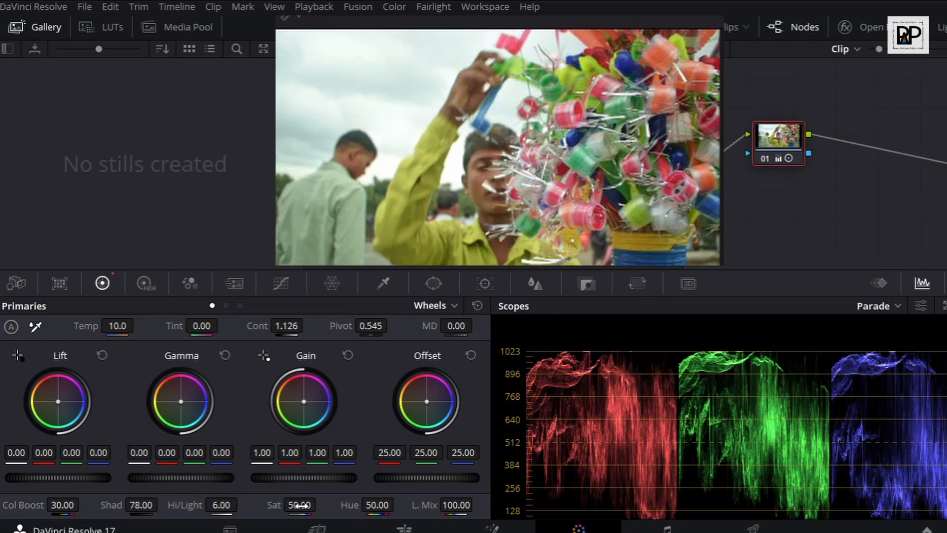
{"action": "left_click_drag", "start_coordinate": [298, 505], "coordinate": [281, 493]}
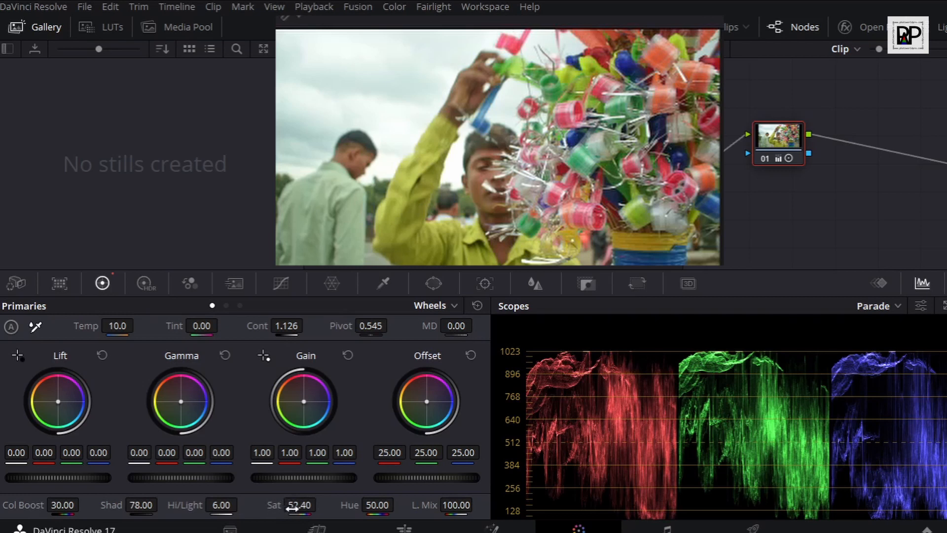
{"action": "mouse_move", "coordinate": [294, 505]}
{"action": "left_mouse_down"}
{"action": "mouse_move", "coordinate": [320, 505]}
{"action": "mouse_move", "coordinate": [276, 506]}
{"action": "mouse_move", "coordinate": [310, 505]}
{"action": "mouse_move", "coordinate": [295, 507]}
{"action": "left_mouse_up"}
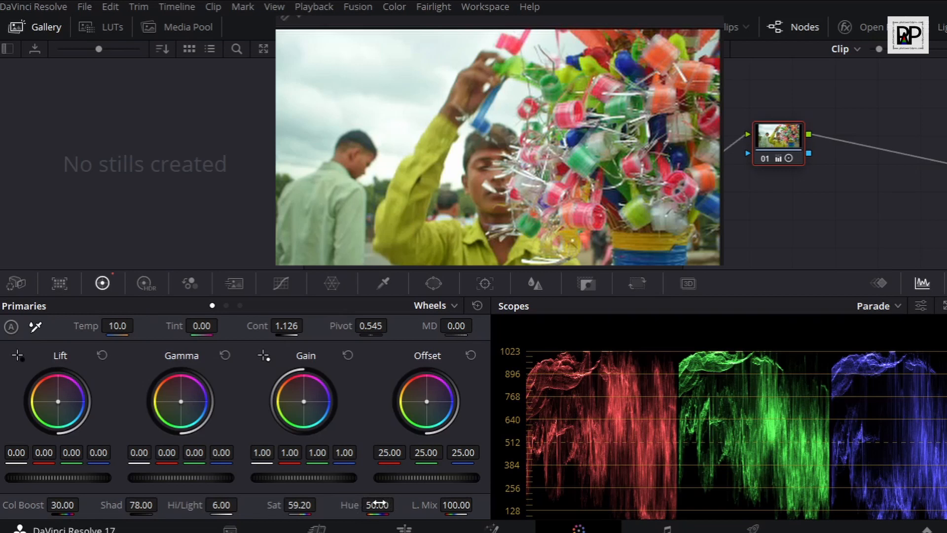
Try other hue values, including 0, and a different luminance mix, restoring hue to 50.00 and luminance mix to 100.00.
{"action": "mouse_move", "coordinate": [378, 505]}
{"action": "left_mouse_down"}
{"action": "mouse_move", "coordinate": [401, 504]}
{"action": "mouse_move", "coordinate": [377, 505]}
{"action": "left_mouse_up"}
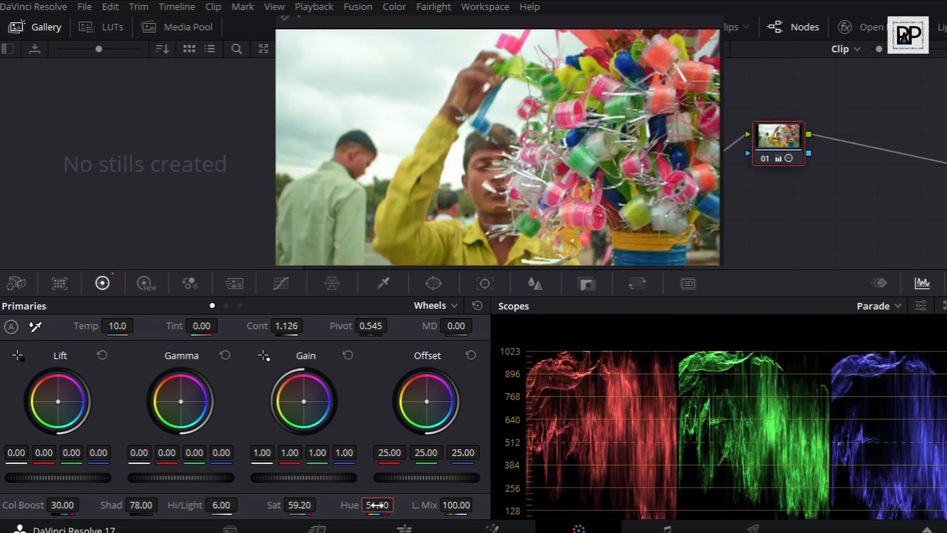
{"action": "left_click", "coordinate": [377, 505]}
{"action": "type", "text": "0"}
{"action": "key", "text": "Return"}
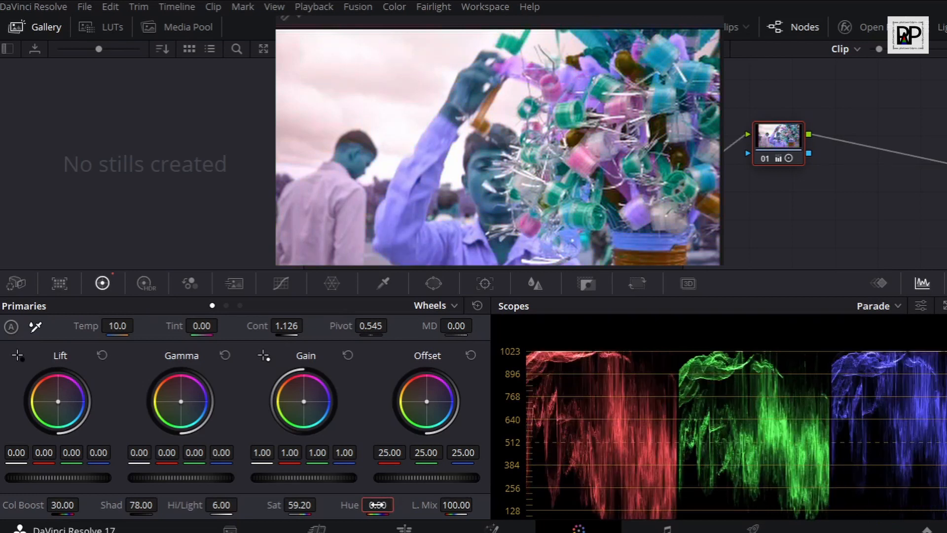
{"action": "left_click", "coordinate": [377, 505]}
{"action": "type", "text": "50"}
{"action": "key", "text": "Return"}
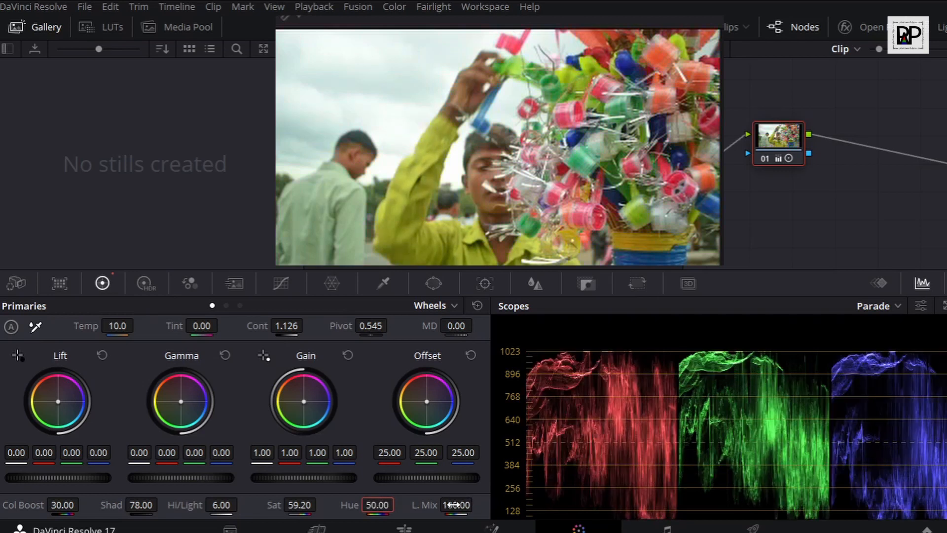
{"action": "left_click_drag", "start_coordinate": [454, 505], "coordinate": [477, 504]}
{"action": "double_click", "coordinate": [455, 504]}
Try the white balance picker on the background man in the image, and undo it.
{"action": "left_click", "coordinate": [34, 324]}
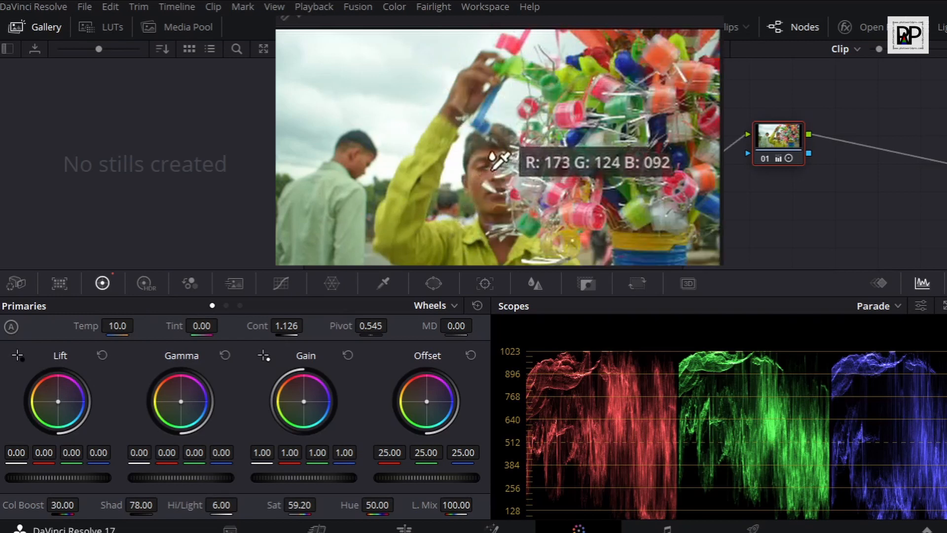
{"action": "left_click", "coordinate": [362, 140]}
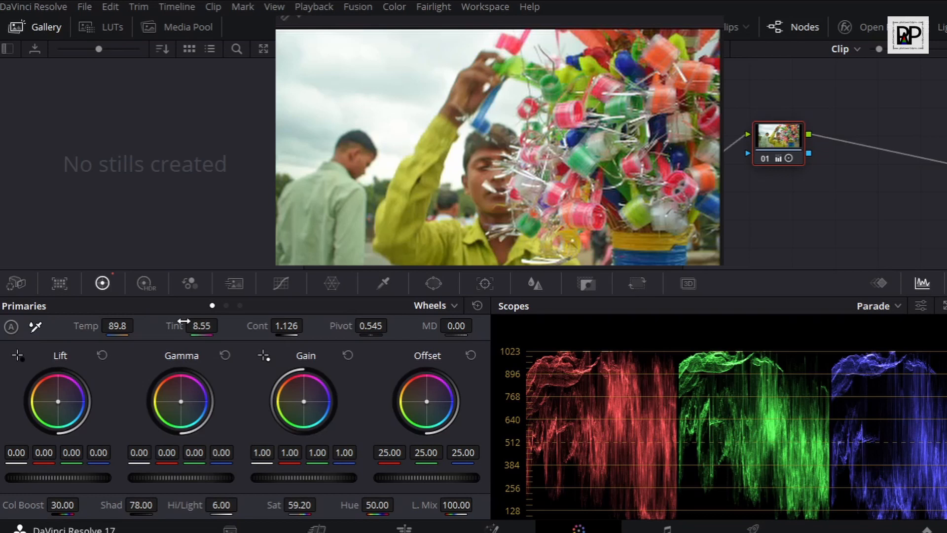
{"action": "key", "text": "ctrl+z"}
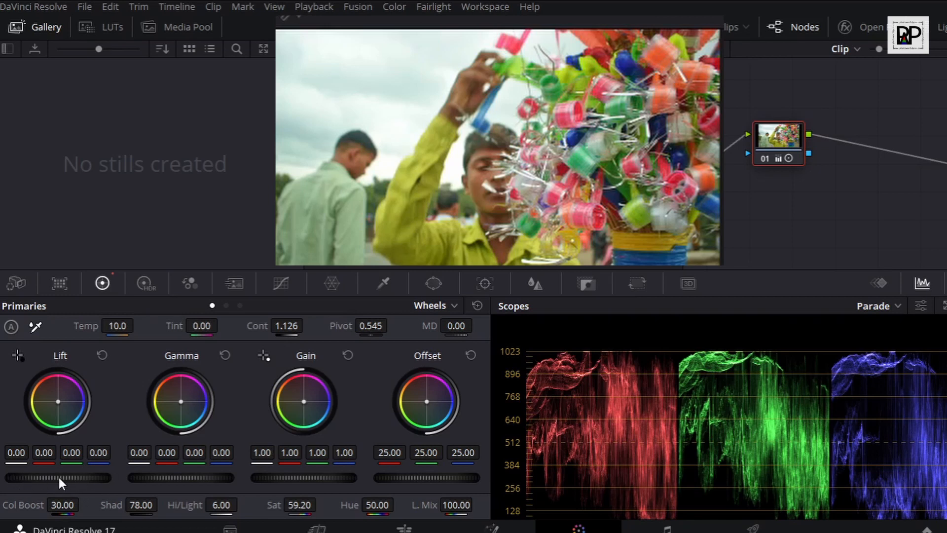
Raise the master lift and the master gamma to 0.02 each.
{"action": "mouse_move", "coordinate": [57, 478]}
{"action": "left_mouse_down"}
{"action": "mouse_move", "coordinate": [74, 478]}
{"action": "mouse_move", "coordinate": [50, 475]}
{"action": "left_mouse_up"}
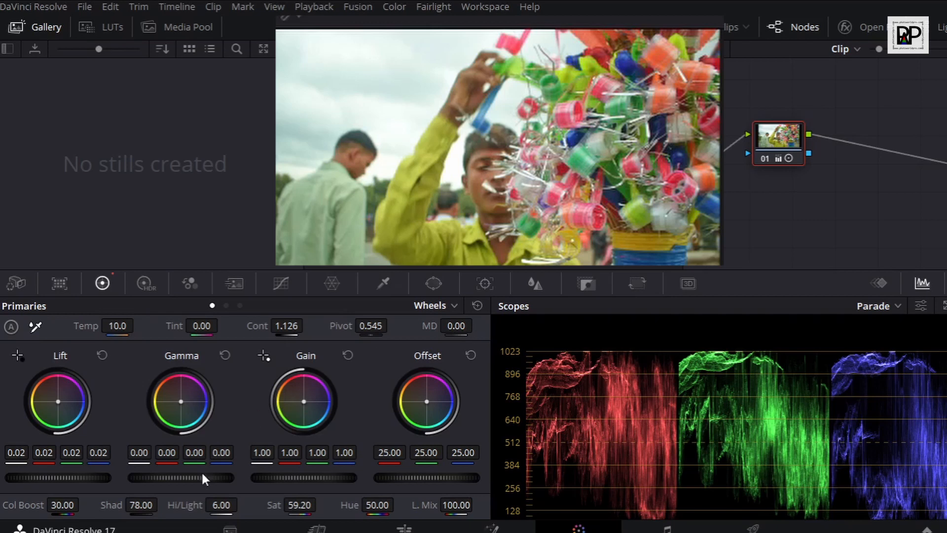
{"action": "mouse_move", "coordinate": [188, 476]}
{"action": "left_mouse_down"}
{"action": "mouse_move", "coordinate": [179, 477]}
{"action": "mouse_move", "coordinate": [192, 476]}
{"action": "left_mouse_up"}
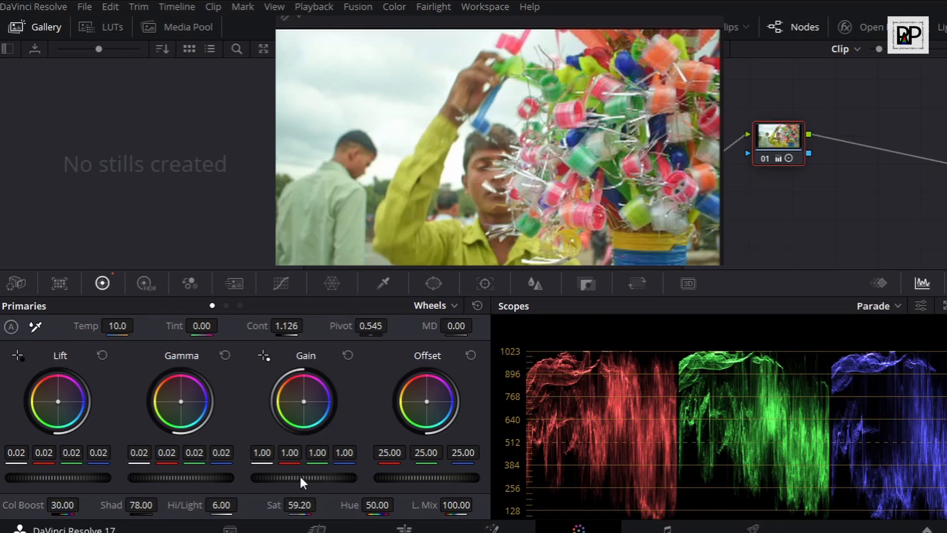
Try picking a white point for the gain from the bright background of the image, and undo it.
{"action": "left_click", "coordinate": [263, 352]}
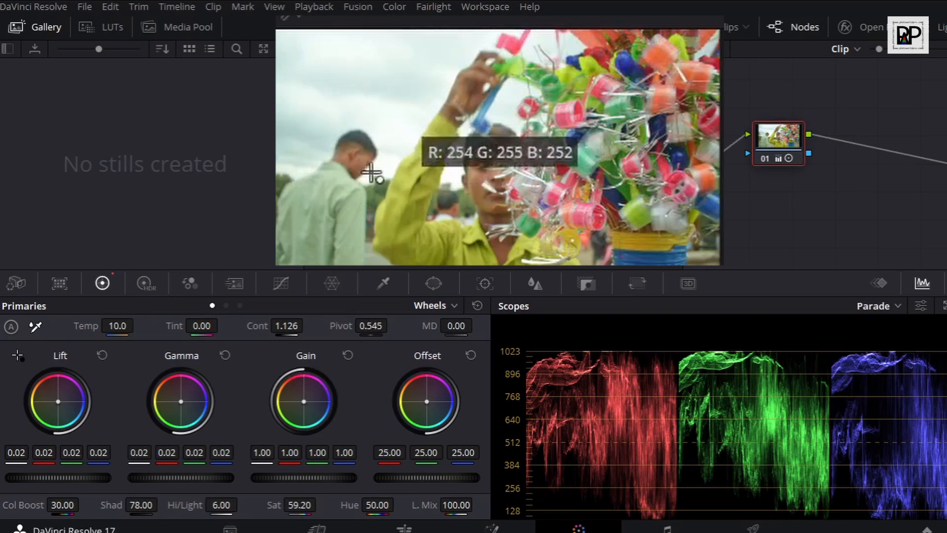
{"action": "left_click", "coordinate": [298, 173]}
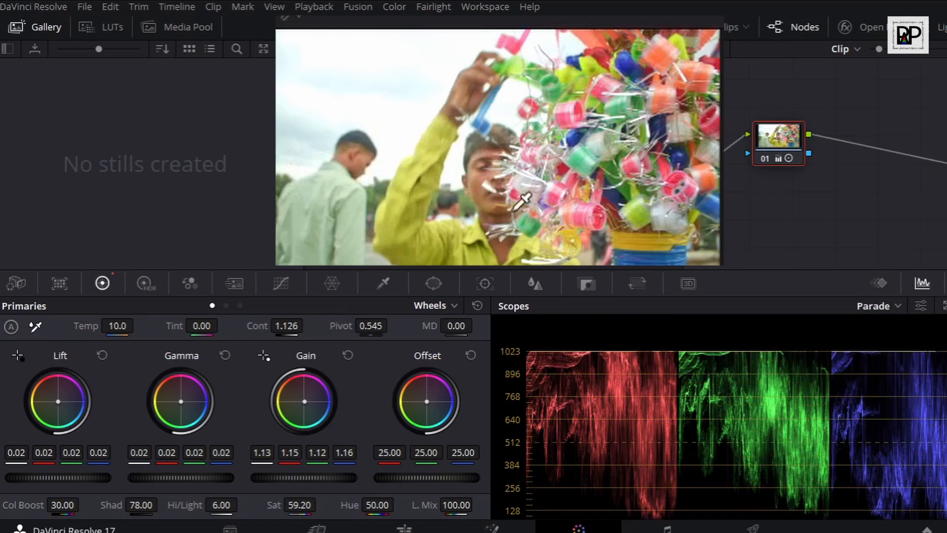
{"action": "key", "text": "ctrl+z"}
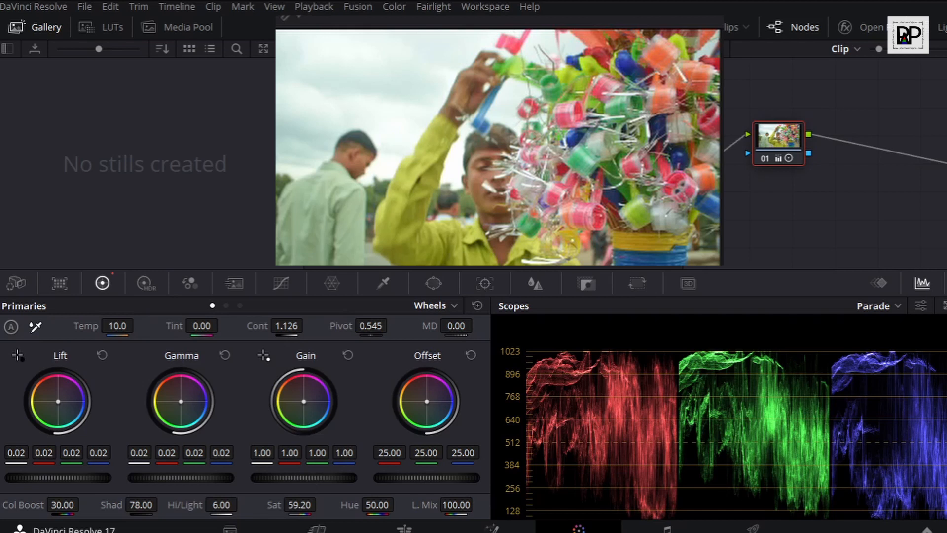
Raise the master gain to 1.06.
{"action": "mouse_move", "coordinate": [304, 477]}
{"action": "left_mouse_down"}
{"action": "mouse_move", "coordinate": [286, 477]}
{"action": "mouse_move", "coordinate": [319, 477]}
{"action": "left_mouse_up"}
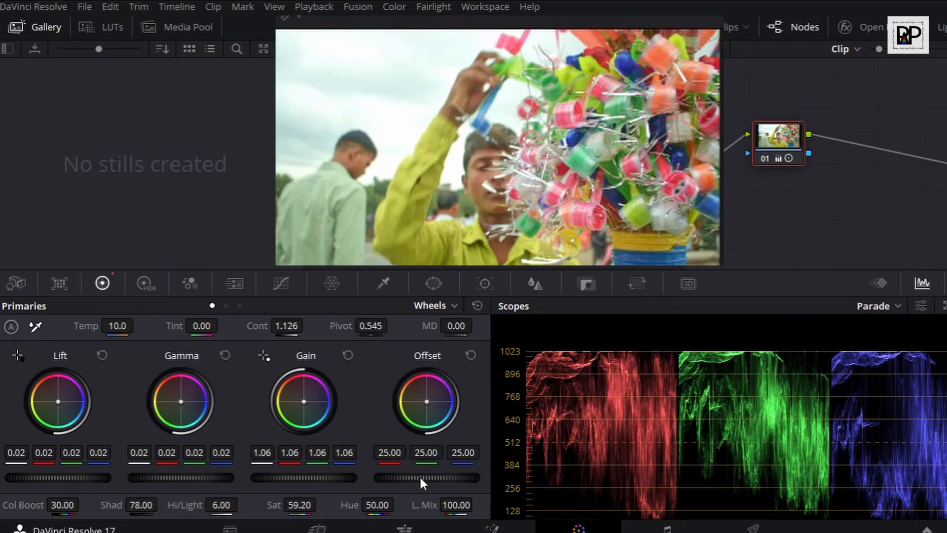
Lower the offset to 24.60 on all three channels.
{"action": "mouse_move", "coordinate": [427, 476]}
{"action": "left_mouse_down"}
{"action": "mouse_move", "coordinate": [408, 477]}
{"action": "mouse_move", "coordinate": [429, 477]}
{"action": "mouse_move", "coordinate": [417, 477]}
{"action": "left_mouse_up"}
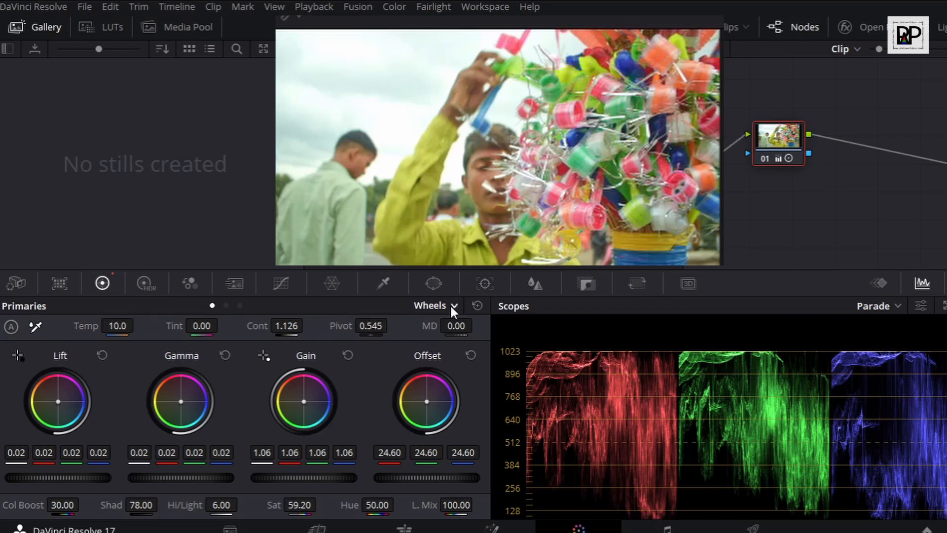
Compare the Bars and Wheels views of the lift, gamma, gain and offset controls.
{"action": "left_click", "coordinate": [226, 305]}
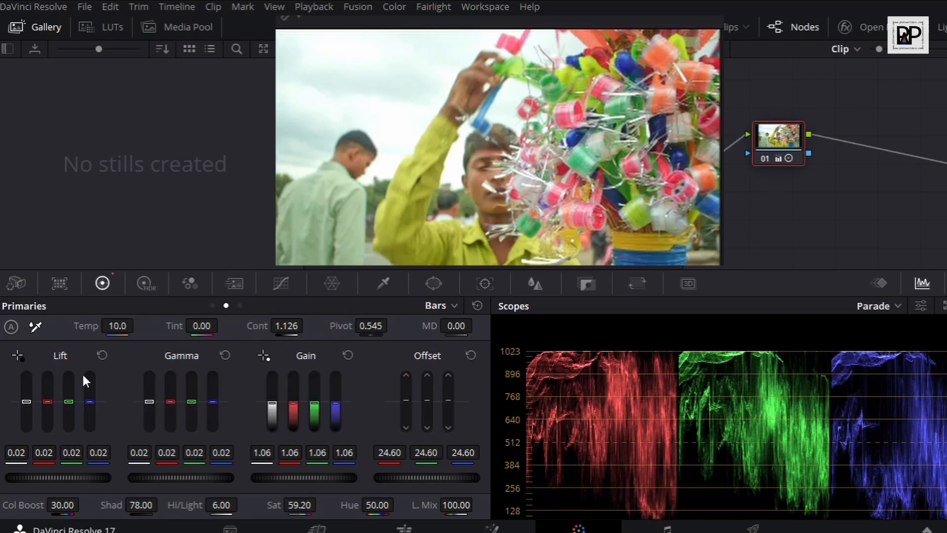
{"action": "left_click", "coordinate": [212, 306]}
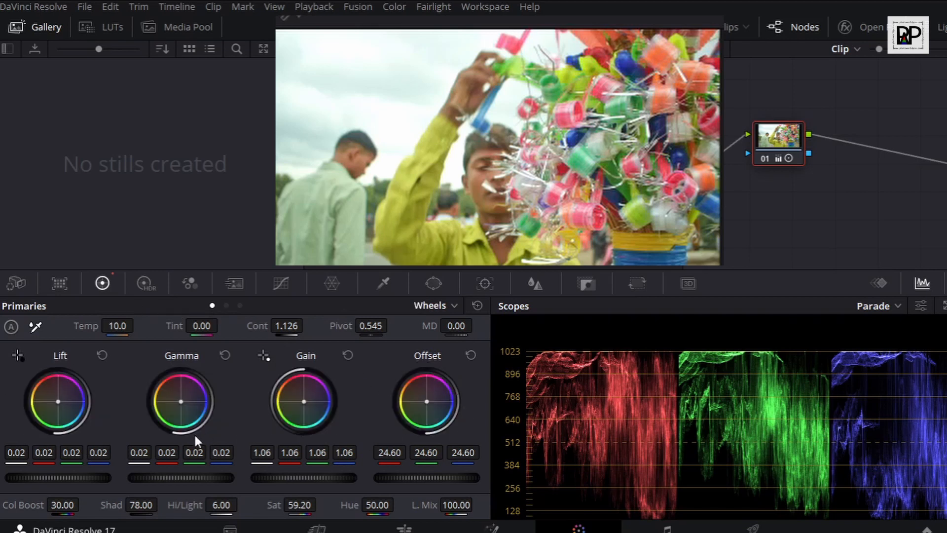
{"action": "left_click", "coordinate": [226, 305]}
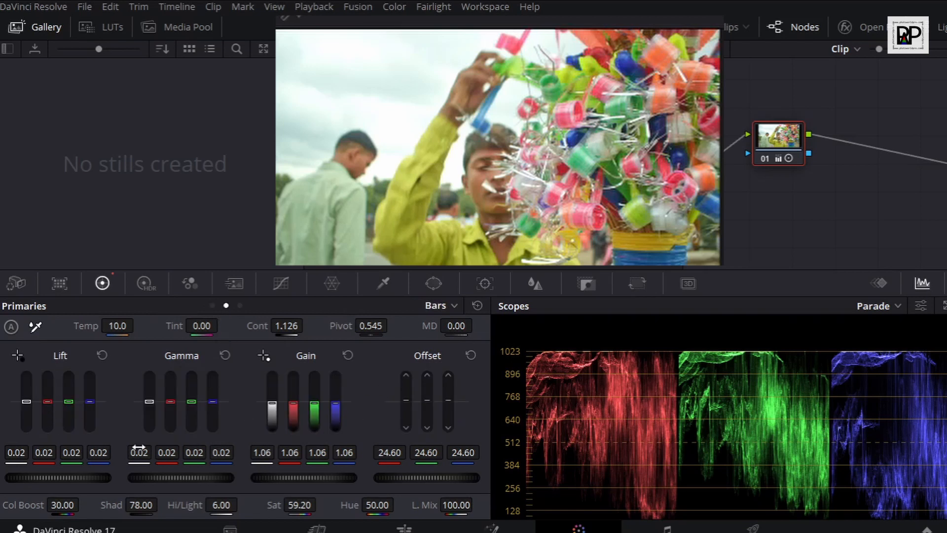
{"action": "left_click", "coordinate": [212, 305]}
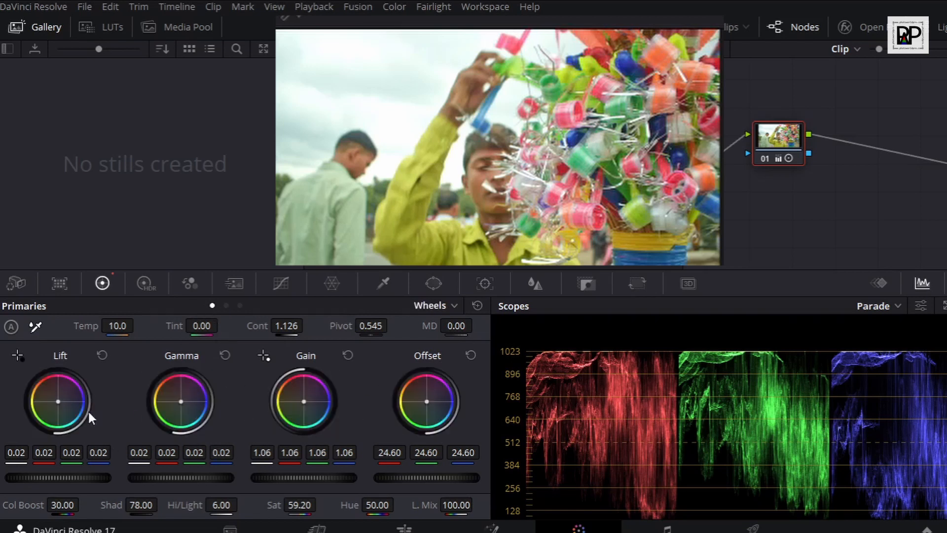
{"action": "left_click", "coordinate": [225, 306]}
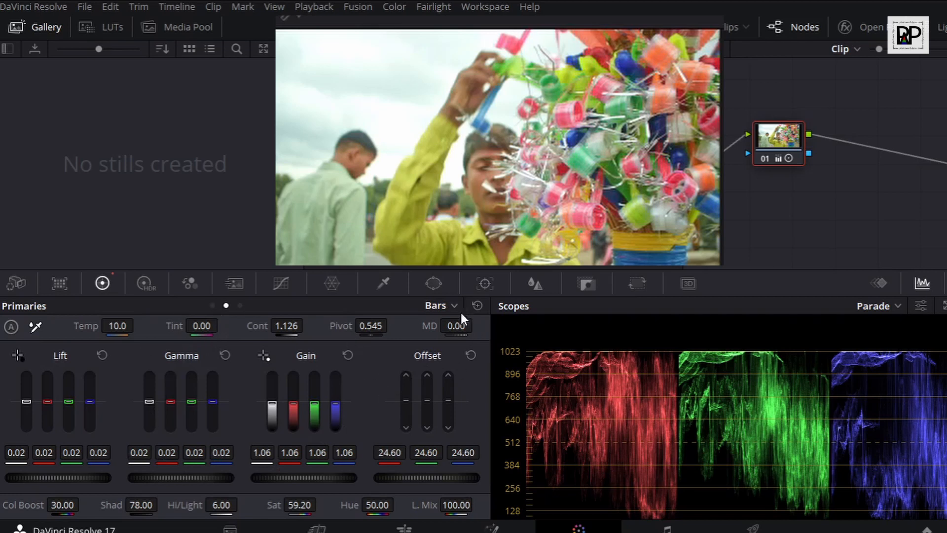
{"action": "left_click", "coordinate": [211, 305]}
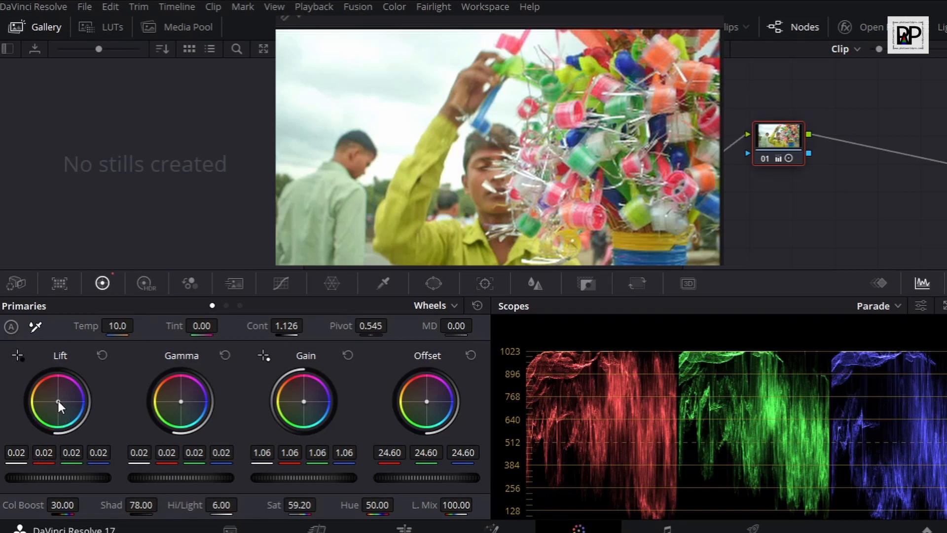
Try tinting the lift toward yellow and shifting the offset color balance, resetting each wheel after its test.
{"action": "mouse_move", "coordinate": [58, 402]}
{"action": "left_mouse_down"}
{"action": "mouse_move", "coordinate": [52, 419]}
{"action": "mouse_move", "coordinate": [49, 393]}
{"action": "mouse_move", "coordinate": [73, 397]}
{"action": "mouse_move", "coordinate": [52, 390]}
{"action": "mouse_move", "coordinate": [40, 400]}
{"action": "left_mouse_up"}
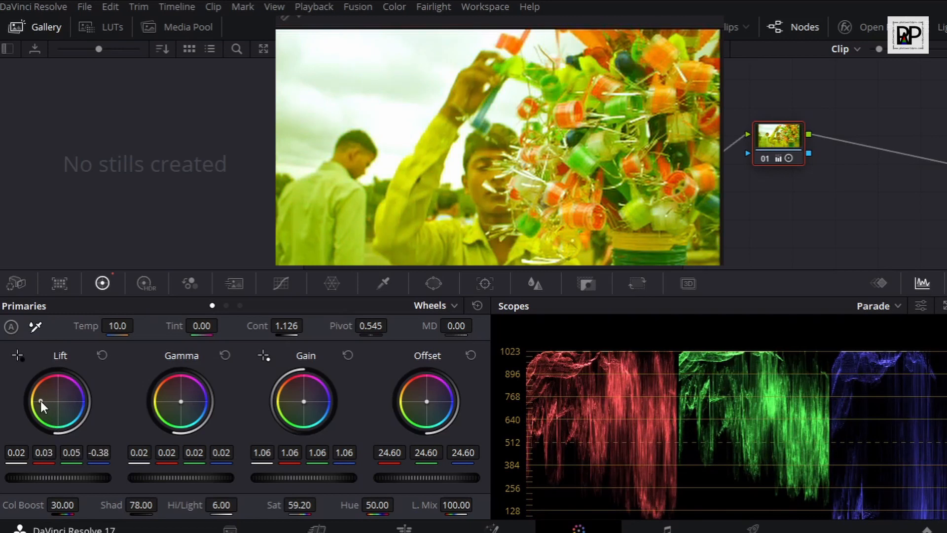
{"action": "left_click", "coordinate": [103, 356]}
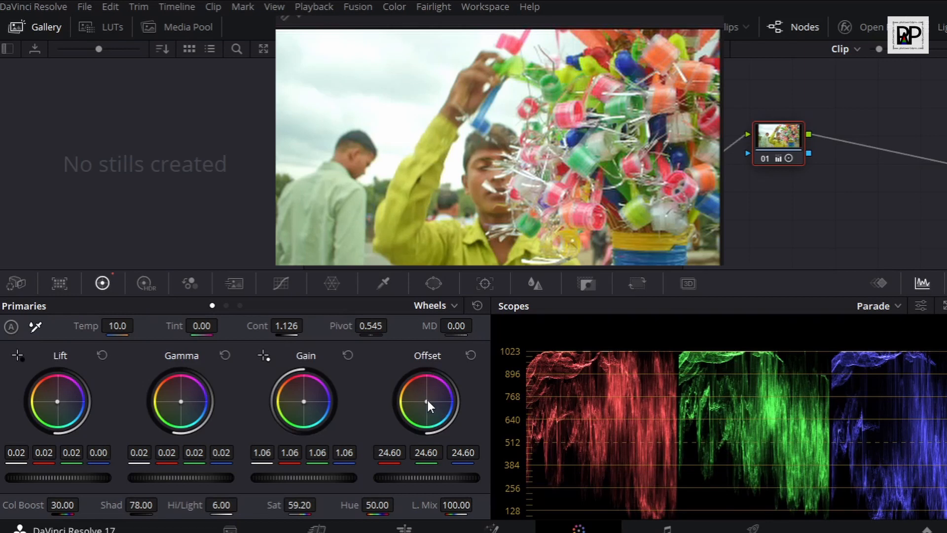
{"action": "mouse_move", "coordinate": [428, 400]}
{"action": "left_mouse_down"}
{"action": "mouse_move", "coordinate": [416, 399]}
{"action": "mouse_move", "coordinate": [431, 399]}
{"action": "mouse_move", "coordinate": [422, 415]}
{"action": "mouse_move", "coordinate": [414, 397]}
{"action": "mouse_move", "coordinate": [425, 401]}
{"action": "left_mouse_up"}
{"action": "left_click", "coordinate": [471, 355]}
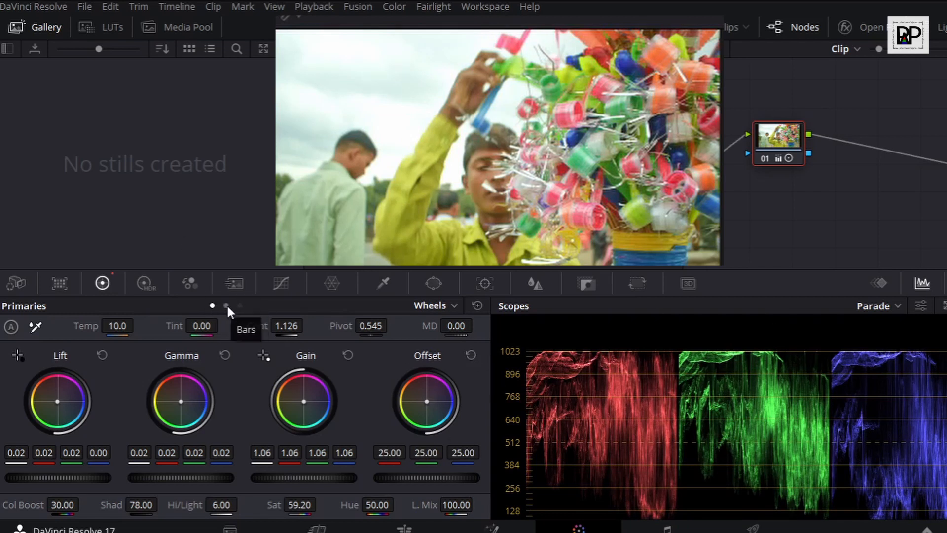
Using the Log wheels, lower the shadows to -0.06 and the midtones to -0.07 on all channels.
{"action": "left_click", "coordinate": [240, 305]}
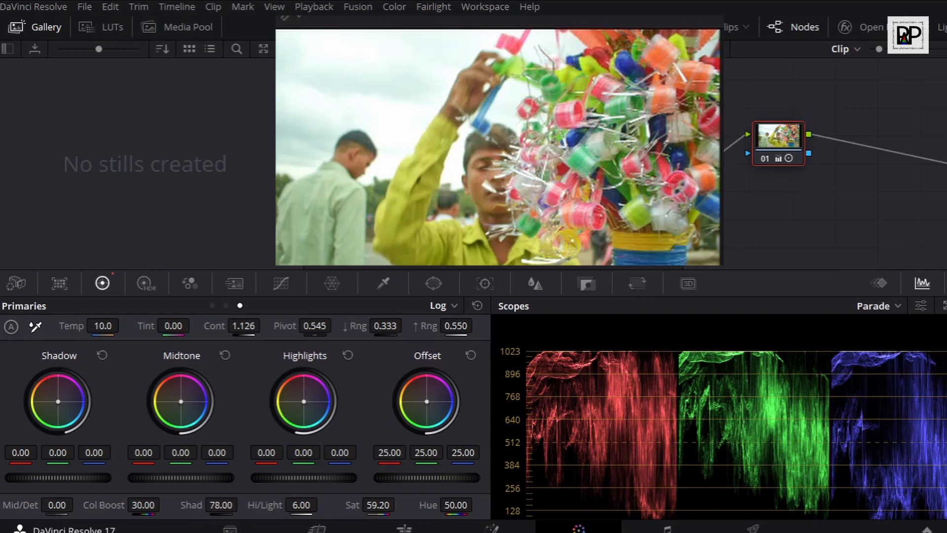
{"action": "mouse_move", "coordinate": [61, 477]}
{"action": "left_mouse_down"}
{"action": "mouse_move", "coordinate": [49, 478]}
{"action": "mouse_move", "coordinate": [78, 478]}
{"action": "mouse_move", "coordinate": [46, 477]}
{"action": "mouse_move", "coordinate": [58, 477]}
{"action": "left_mouse_up"}
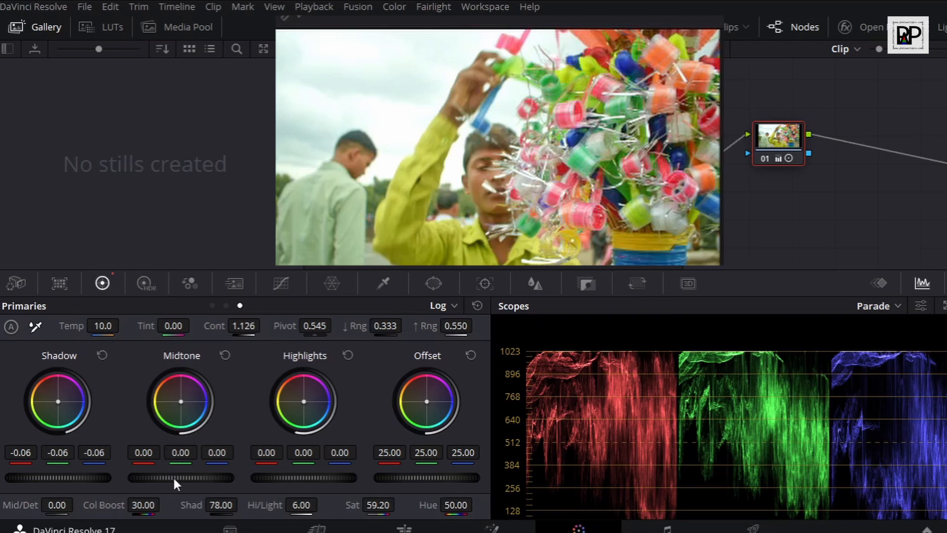
{"action": "left_click_drag", "start_coordinate": [175, 474], "coordinate": [197, 476]}
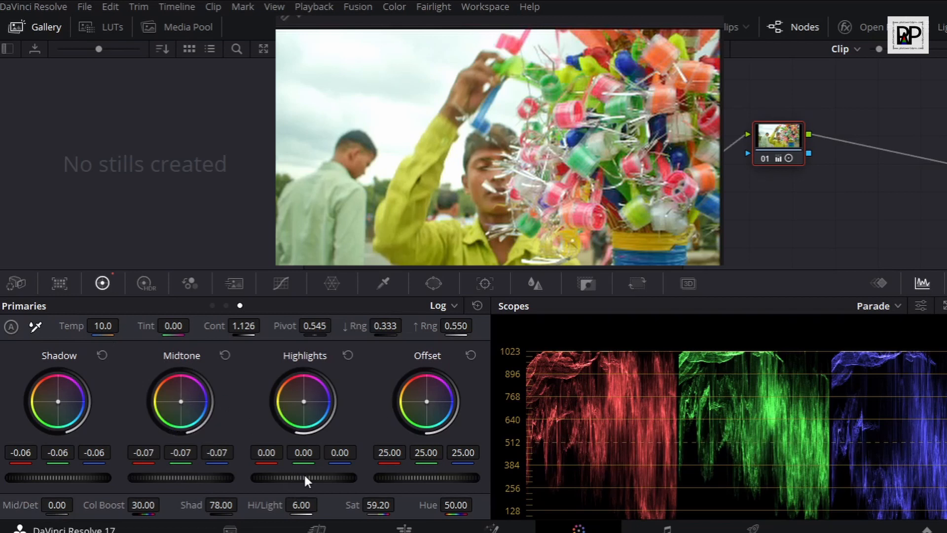
Lower the Log highlights and shift their color toward blue, ending at red -0.11, green -0.22 and blue 0.13.
{"action": "left_click_drag", "start_coordinate": [305, 476], "coordinate": [291, 476]}
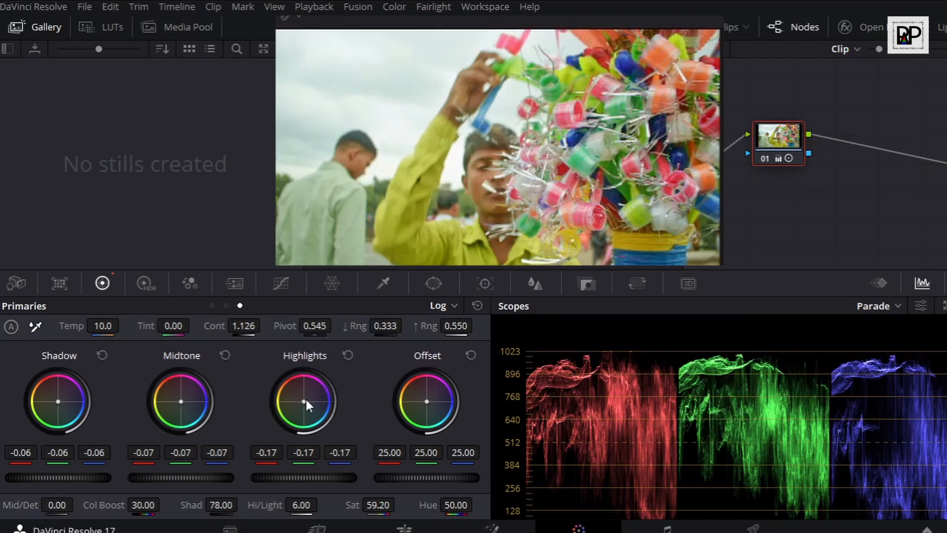
{"action": "left_click_drag", "start_coordinate": [303, 402], "coordinate": [312, 400]}
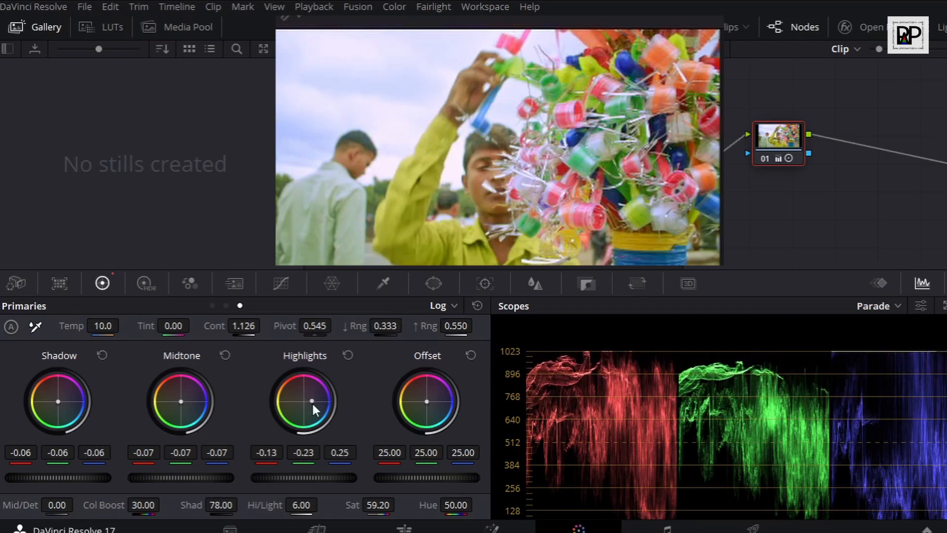
{"action": "left_click_drag", "start_coordinate": [312, 401], "coordinate": [310, 401]}
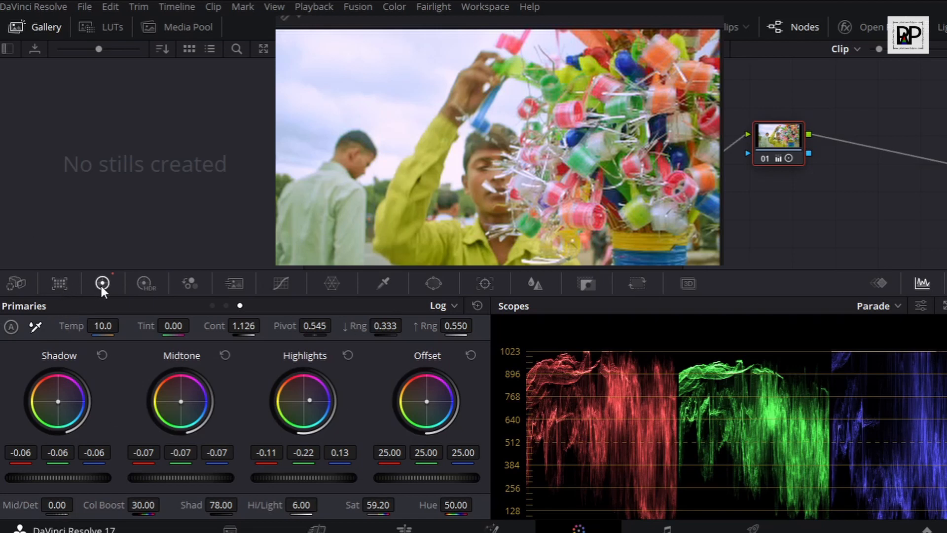
Look through the HDR, RGB Mixer, Motion Effects and Curves palettes, including the Custom curve, and return to the Primaries.
{"action": "left_click", "coordinate": [146, 283]}
{"action": "left_click", "coordinate": [188, 291]}
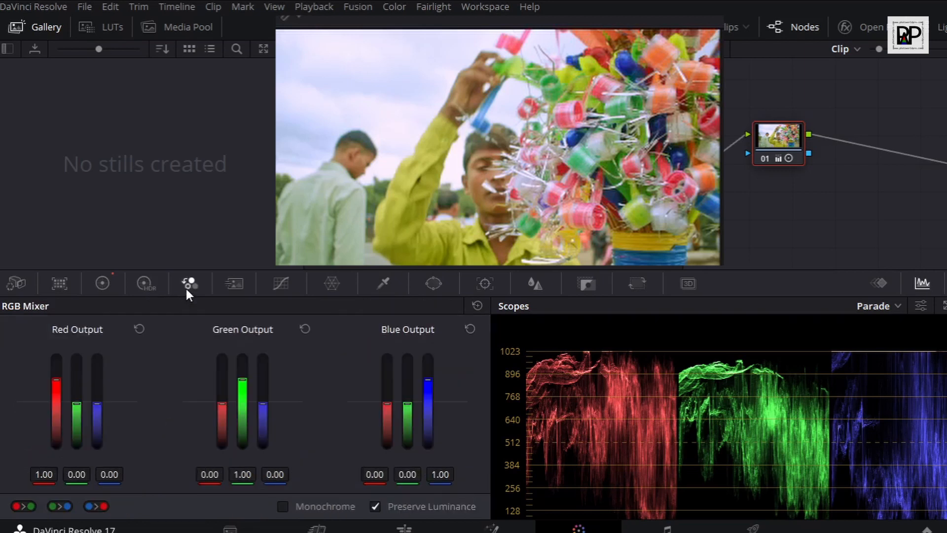
{"action": "left_click", "coordinate": [233, 283]}
{"action": "left_click", "coordinate": [281, 283]}
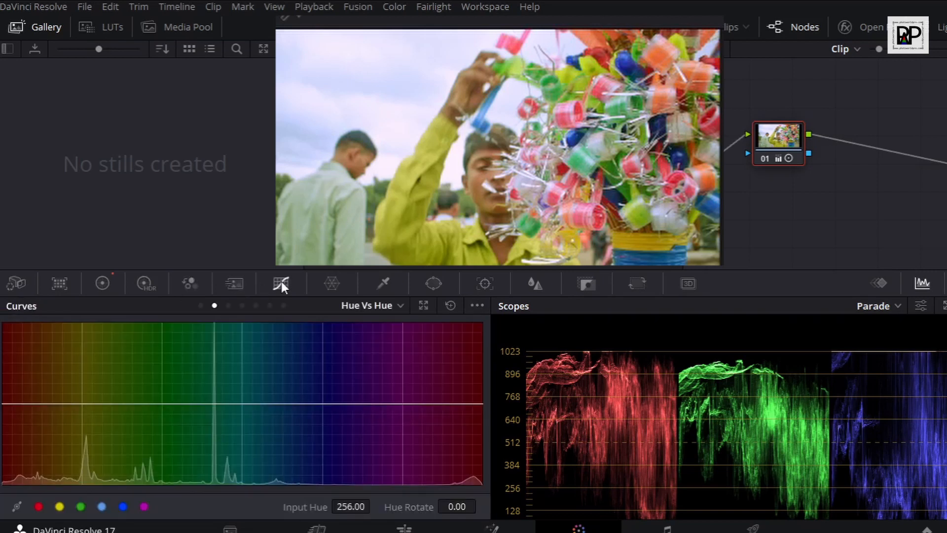
{"action": "left_click", "coordinate": [200, 305]}
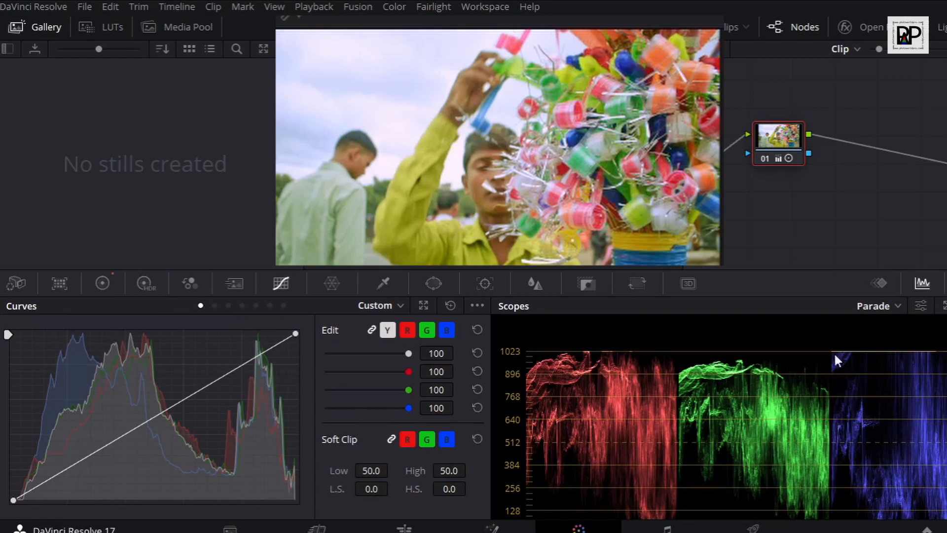
{"action": "left_click", "coordinate": [103, 284]}
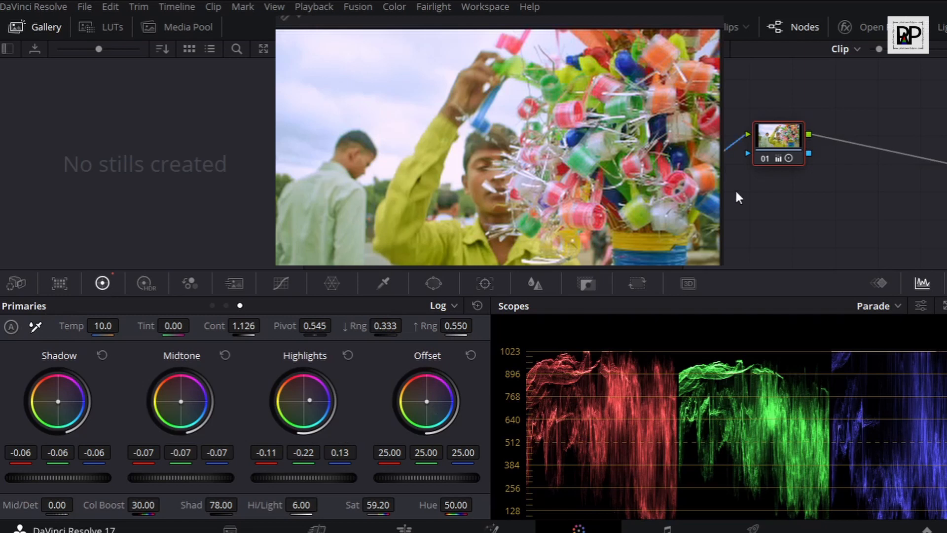
Compare the clip with and without the grade by repeatedly disabling and enabling node 01.
{"action": "left_click", "coordinate": [765, 159]}
{"action": "left_click", "coordinate": [765, 156]}
{"action": "left_click", "coordinate": [765, 158]}
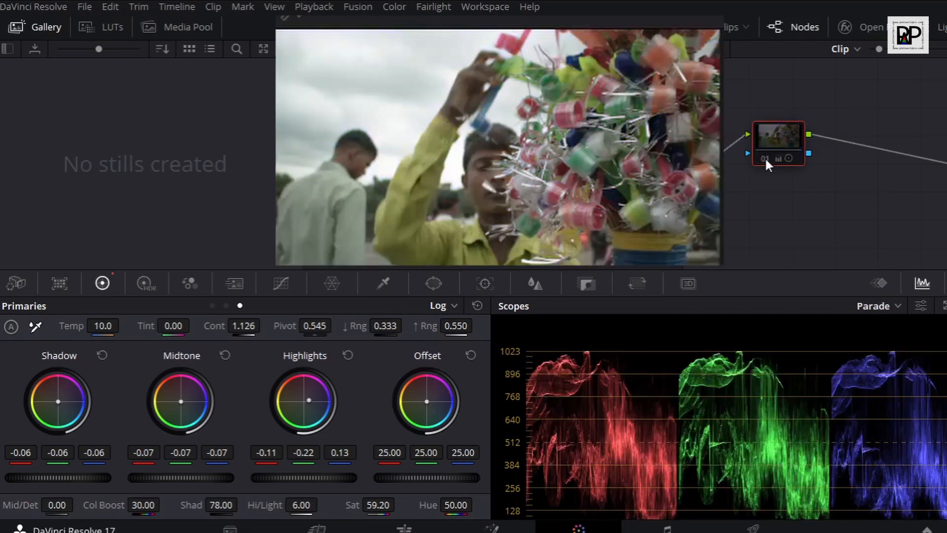
{"action": "left_click", "coordinate": [765, 158]}
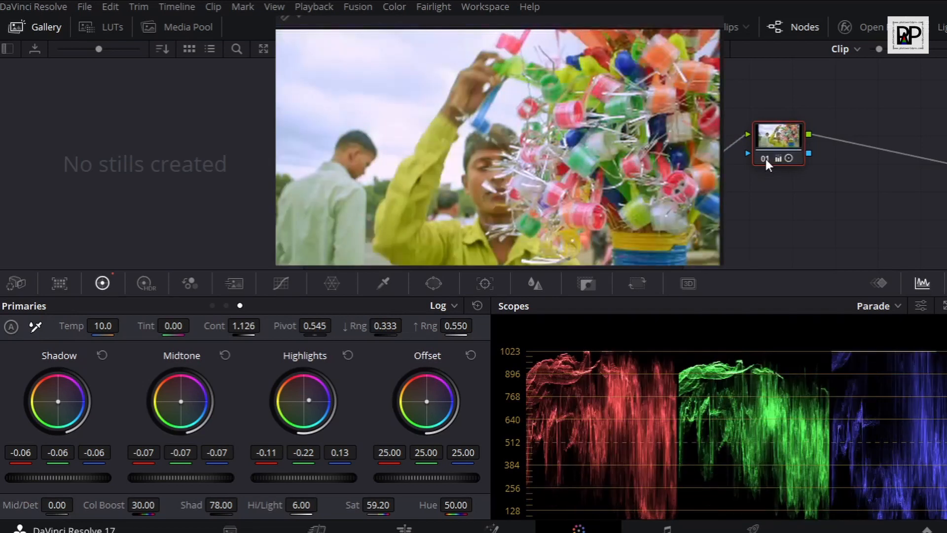
{"action": "left_click", "coordinate": [766, 159]}
{"action": "left_click", "coordinate": [764, 156]}
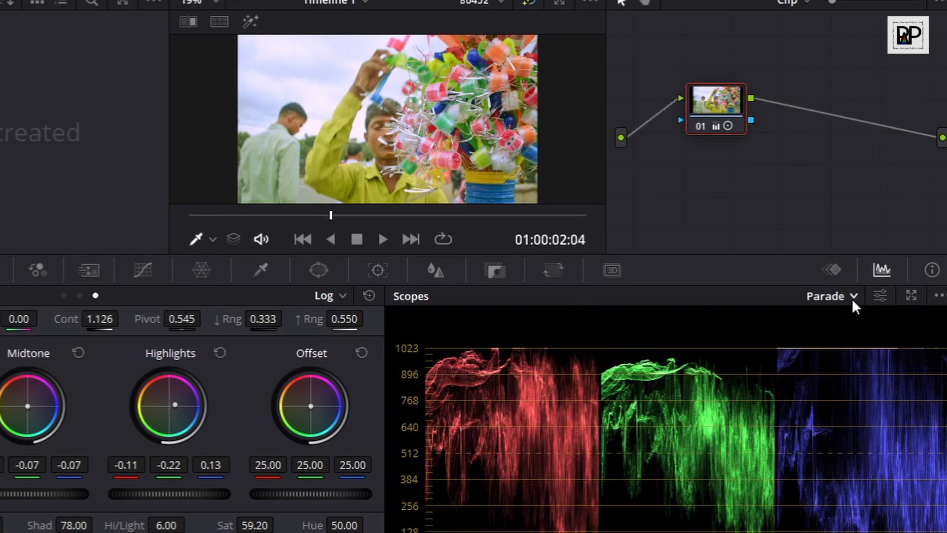
View the graded clip in the Waveform, Vectorscope, Histogram and CIE Chromaticity scopes one after another.
{"action": "left_click", "coordinate": [858, 296]}
{"action": "left_click", "coordinate": [858, 341]}
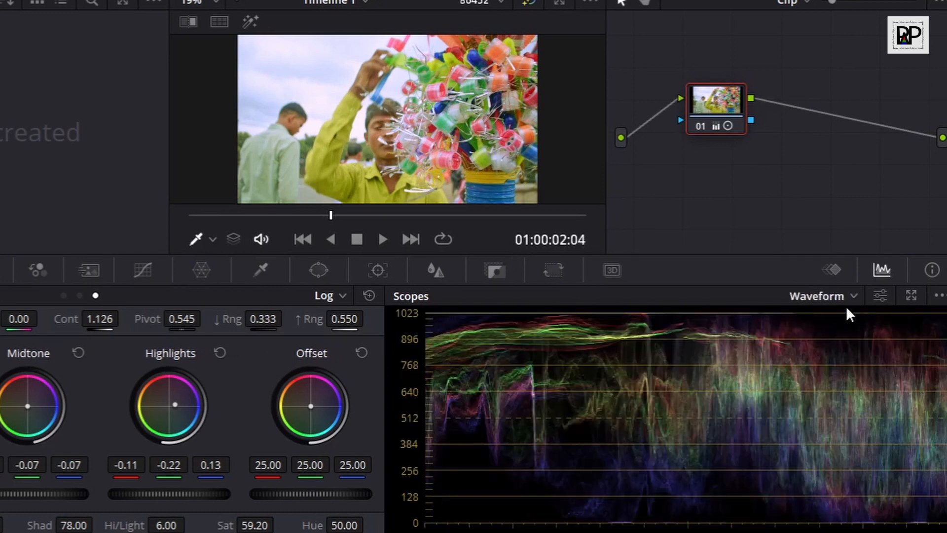
{"action": "left_click", "coordinate": [848, 295]}
{"action": "left_click", "coordinate": [844, 353]}
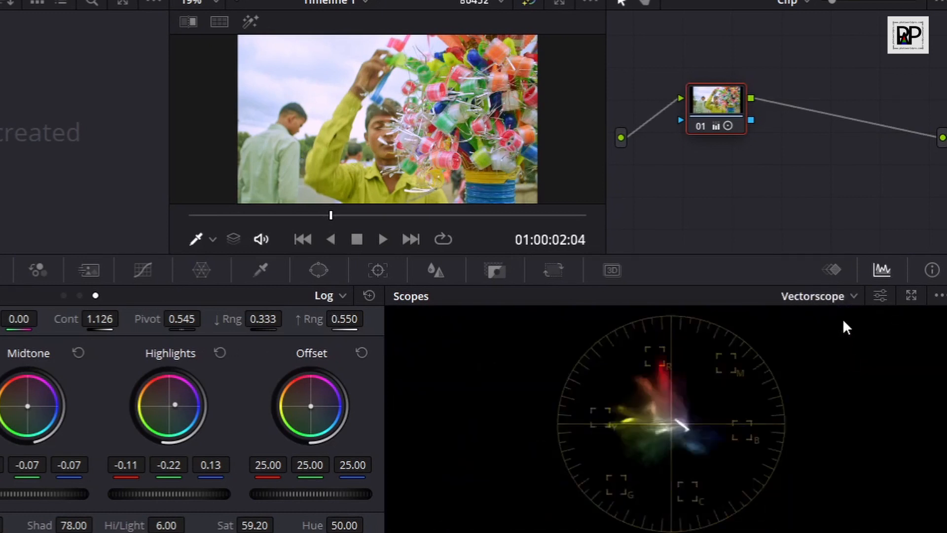
{"action": "left_click", "coordinate": [837, 297]}
{"action": "left_click", "coordinate": [857, 377]}
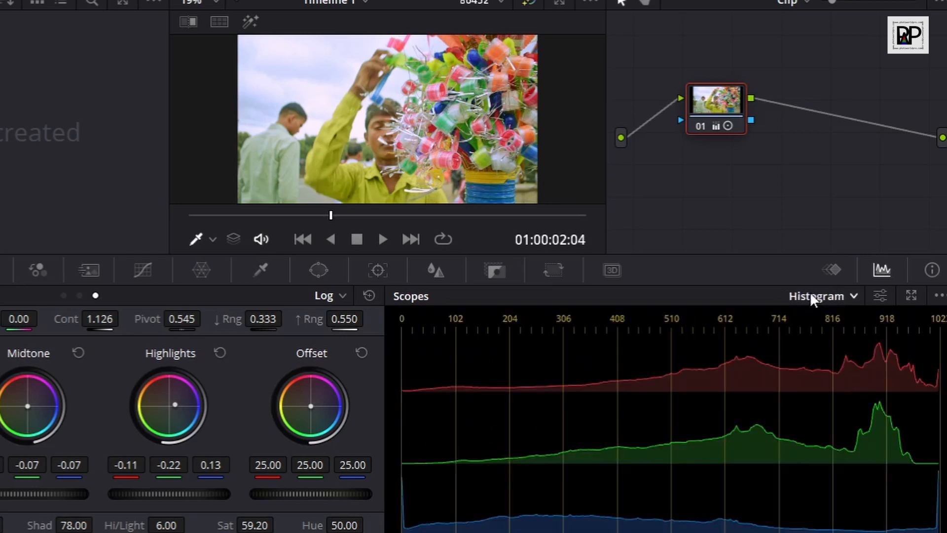
{"action": "left_click", "coordinate": [820, 300]}
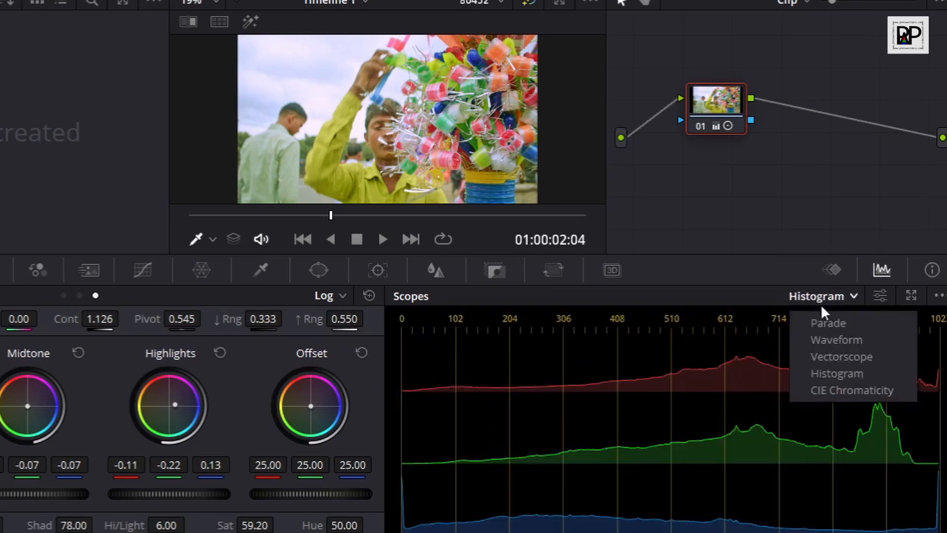
{"action": "left_click", "coordinate": [859, 390]}
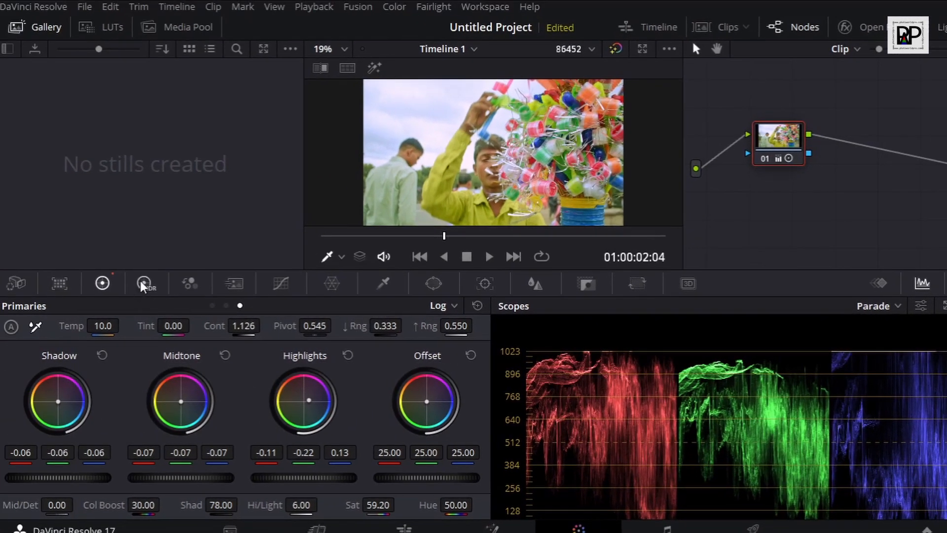
Review the High Dynamic Range, RGB Mixer, Curves and Color Warper palettes, and go back to the Primaries Log wheels.
{"action": "left_click", "coordinate": [143, 284]}
{"action": "left_click", "coordinate": [102, 284]}
{"action": "left_click", "coordinate": [139, 284]}
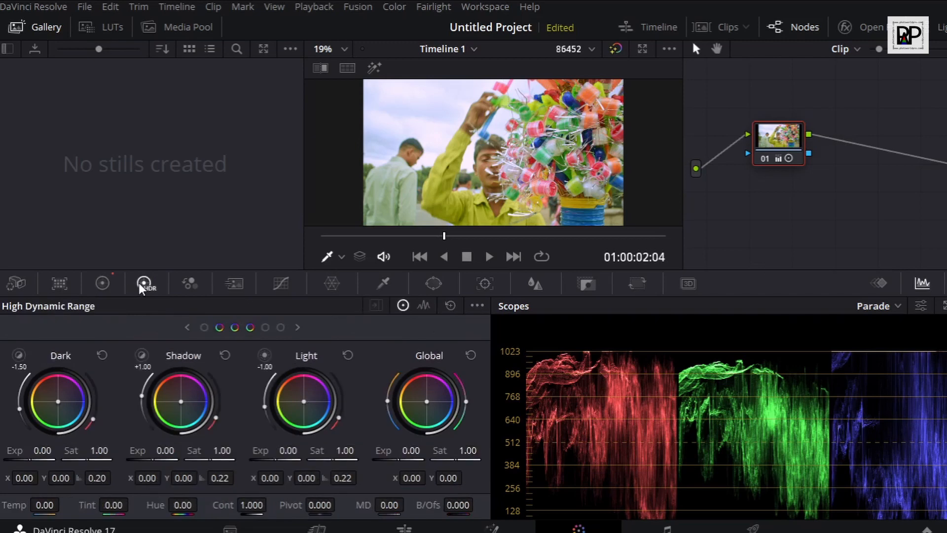
{"action": "left_click", "coordinate": [189, 283]}
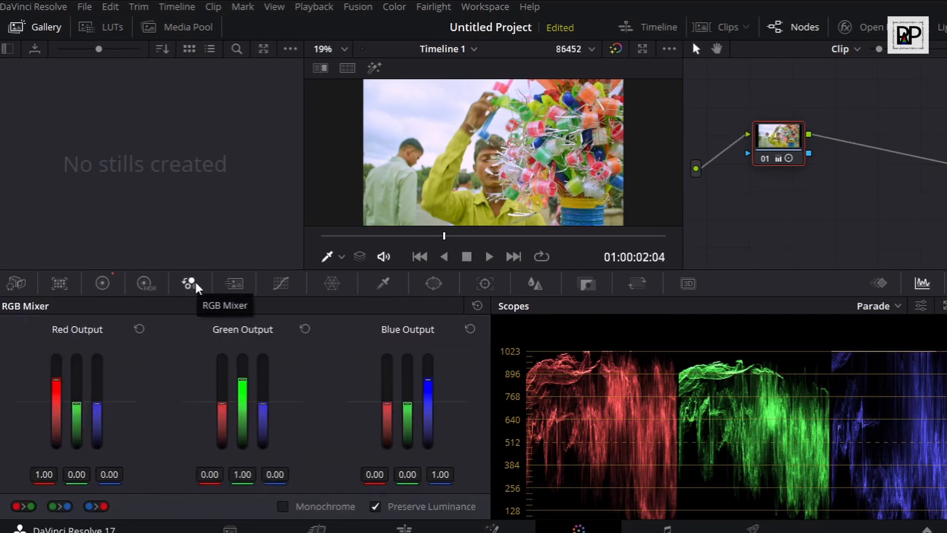
{"action": "left_click", "coordinate": [270, 291]}
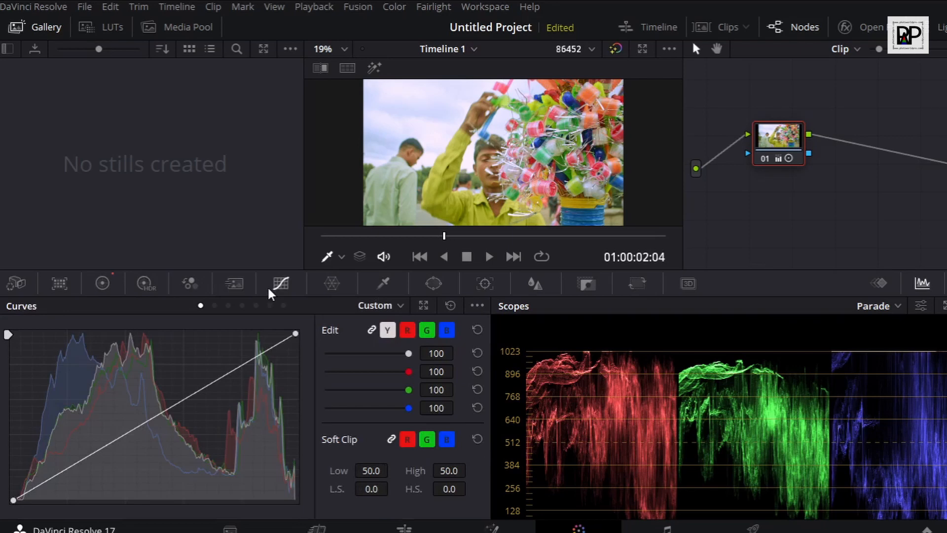
{"action": "left_click", "coordinate": [325, 280]}
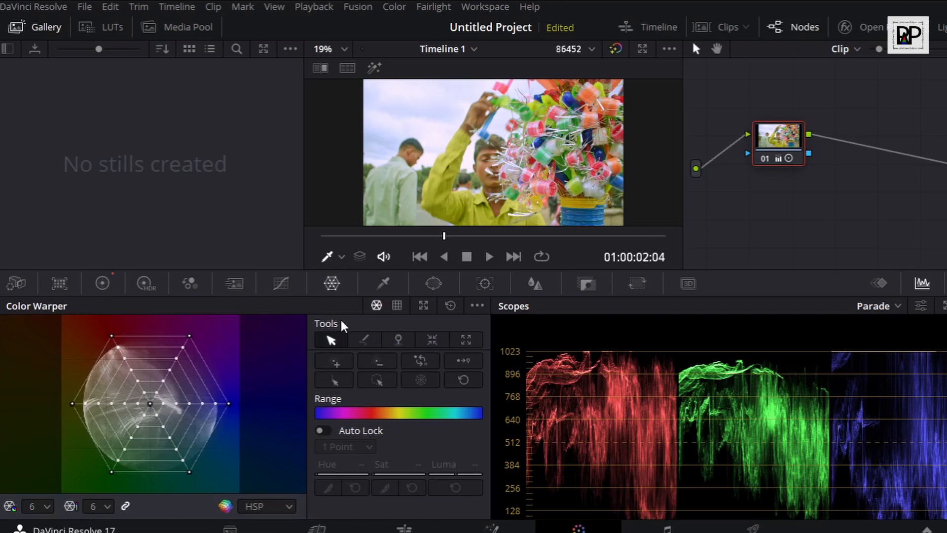
{"action": "left_click", "coordinate": [99, 286]}
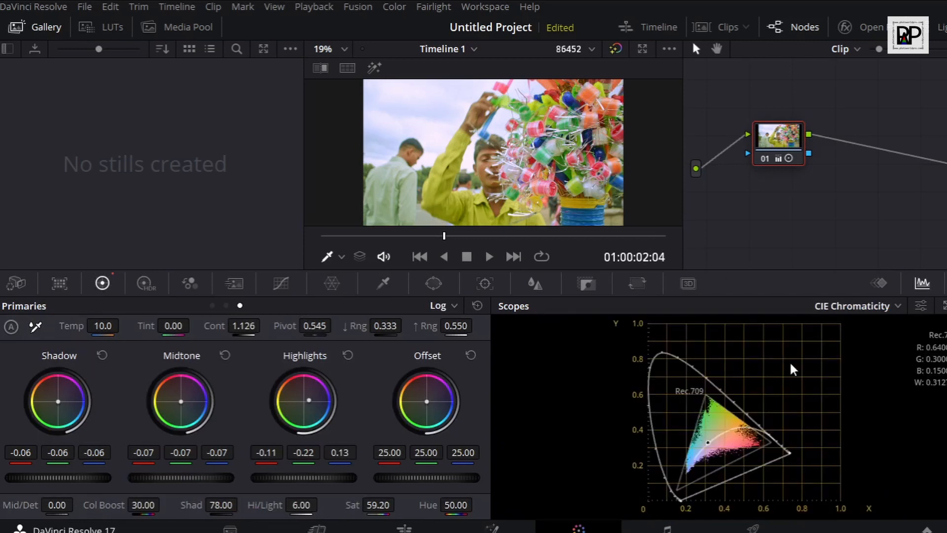
Set the scopes display to Parade.
{"action": "left_click", "coordinate": [870, 306]}
{"action": "left_click", "coordinate": [857, 327]}
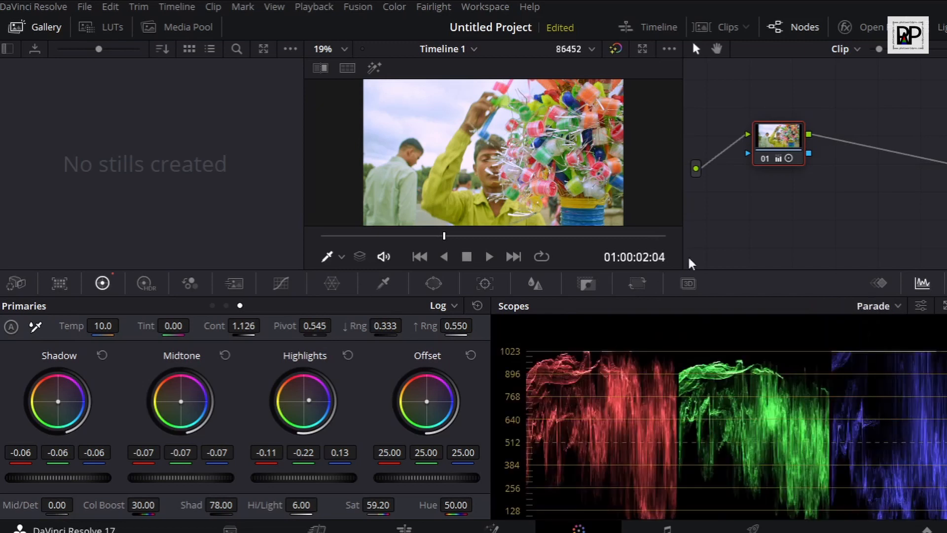